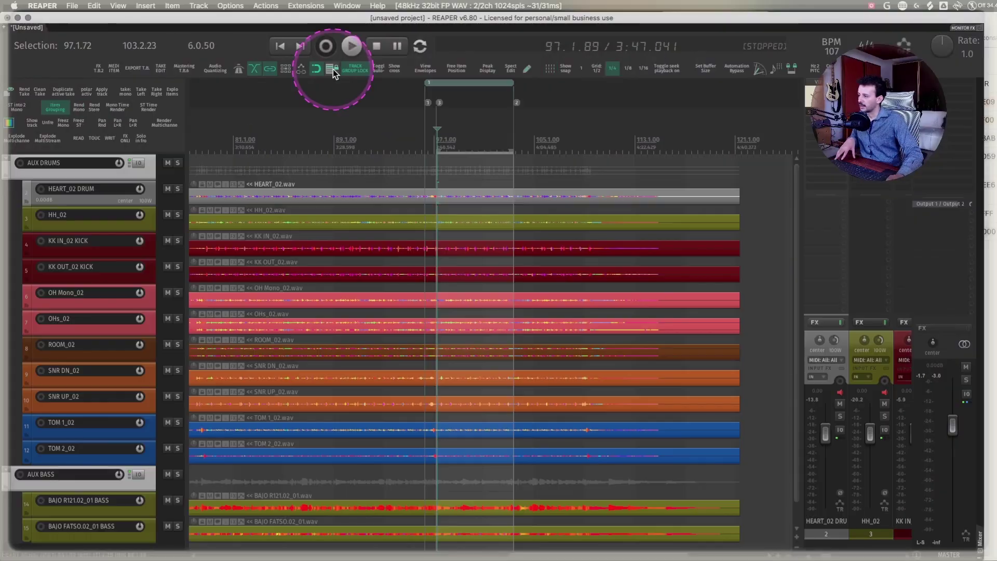
- Check the item movement options in the lock settings and look up the shortcut of the "Options: Toggle locking" action
left_click(331, 68)
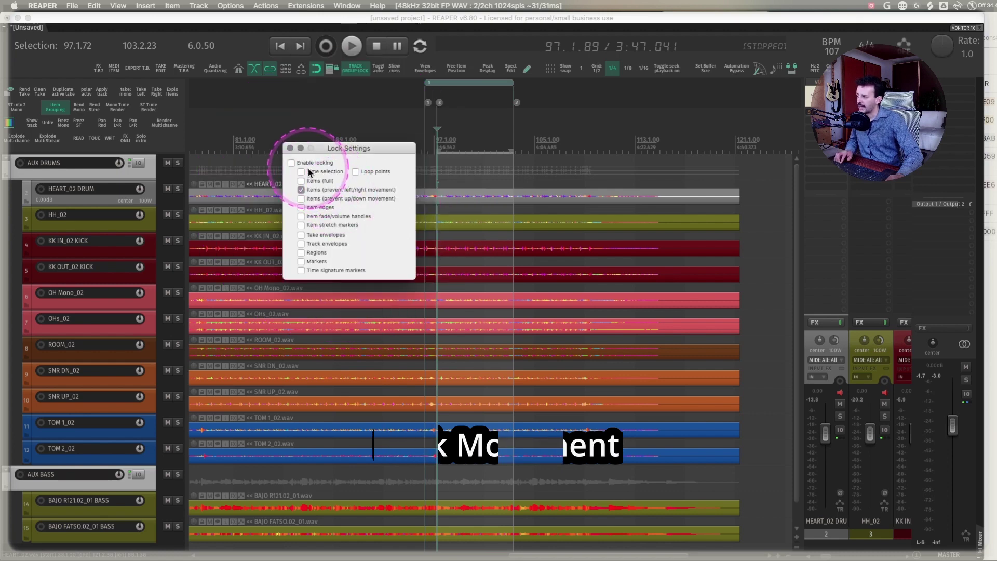
left_click(290, 148)
key("shift+?")
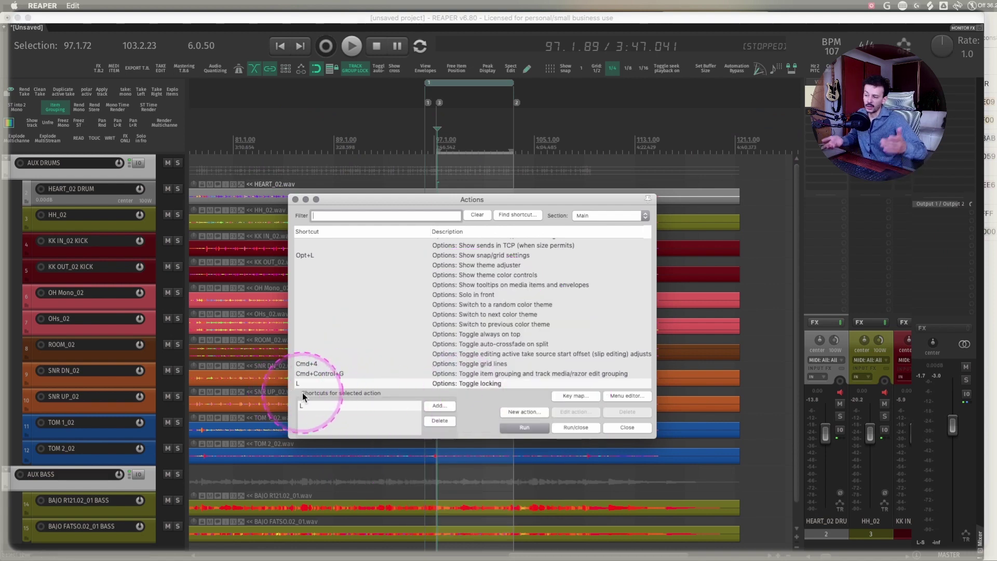
key("Escape")
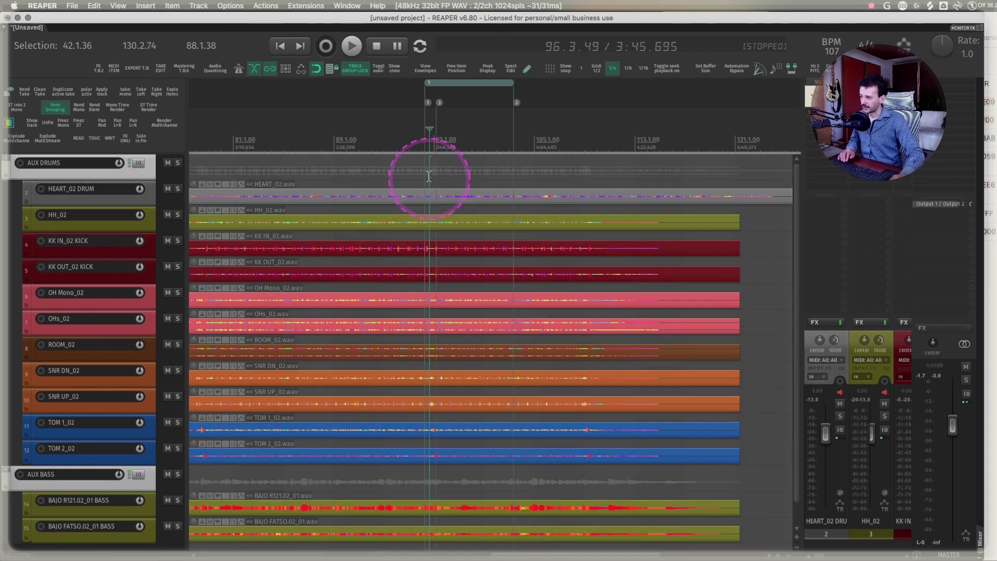
- Turn on locking and try to move the HEART_02 item along the timeline
left_click(428, 176)
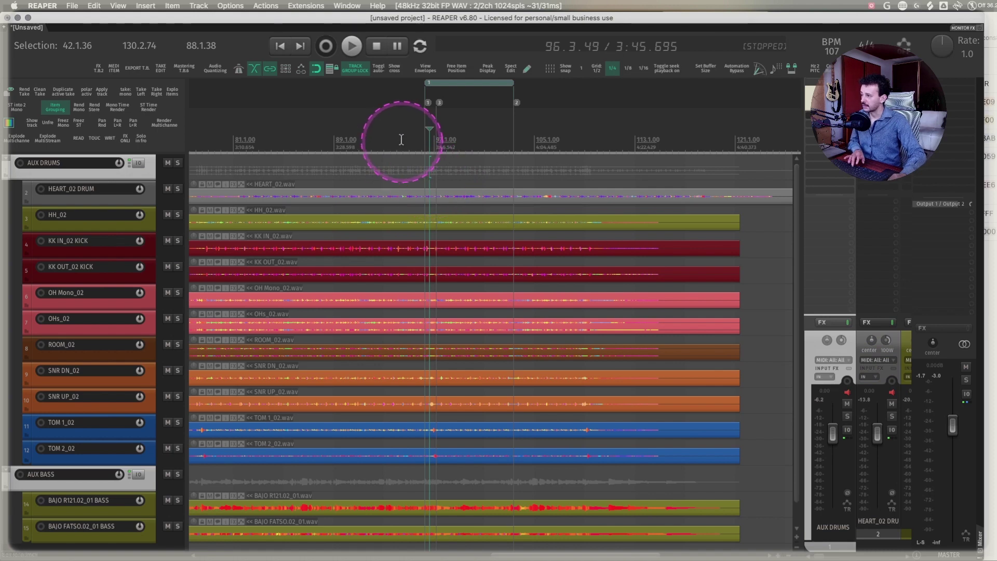
left_click(331, 68)
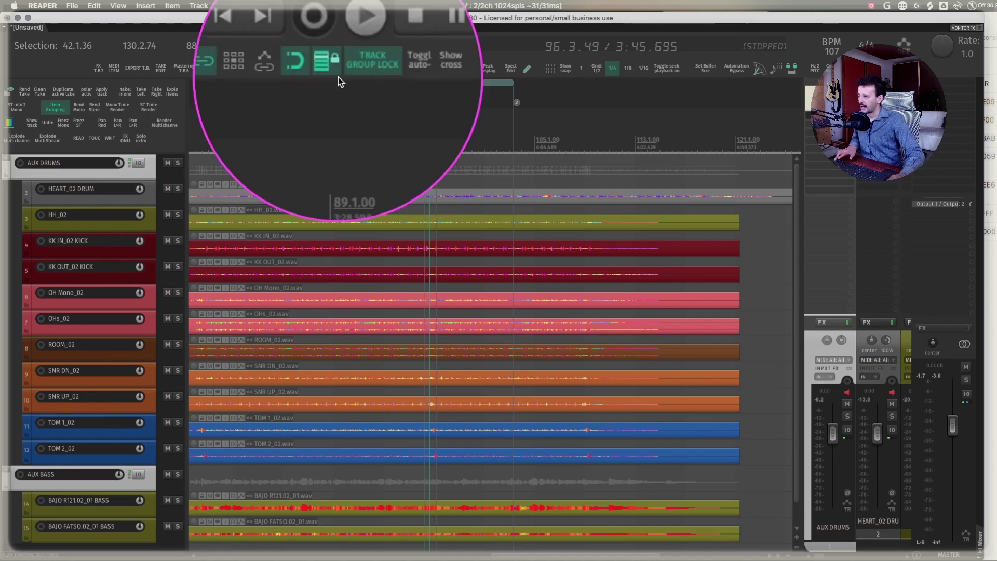
left_click(446, 199)
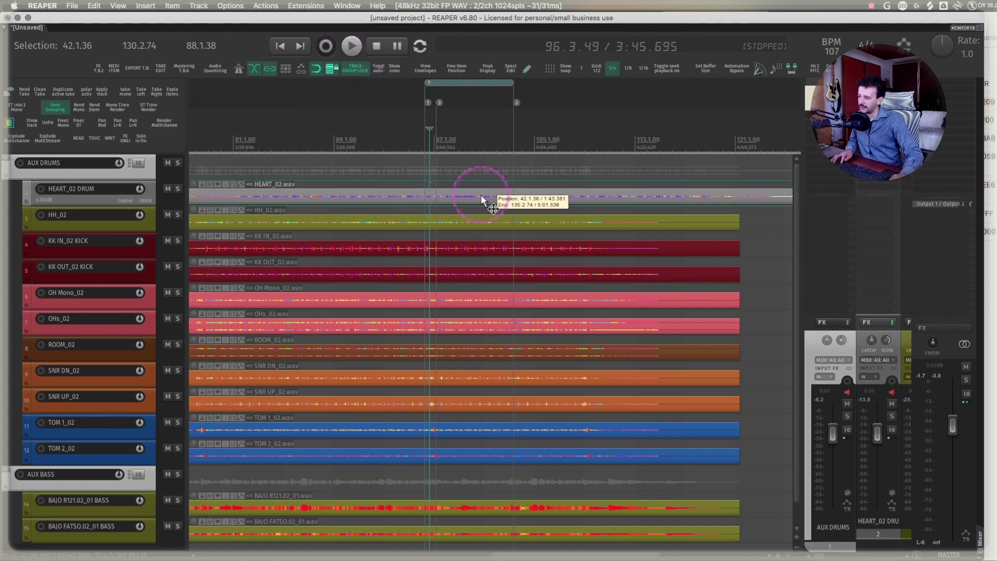
left_click(463, 197)
mouse_move(466, 200)
left_mouse_down()
mouse_move(461, 165)
mouse_move(470, 194)
mouse_move(453, 198)
mouse_move(454, 184)
left_mouse_up()
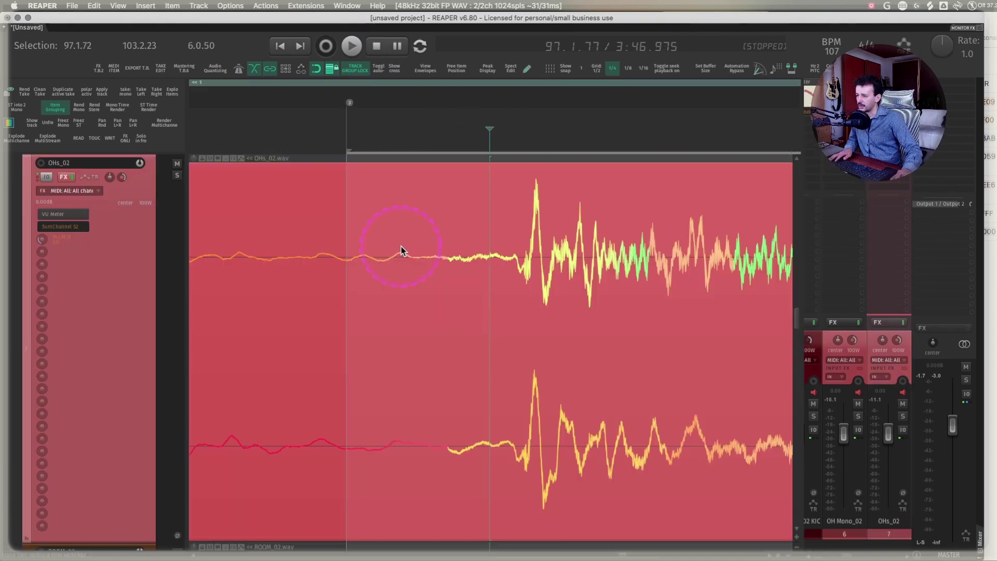
- Split the OHs_02 item close to the transient around 97.1.79
scroll(401, 246, "down", 3)
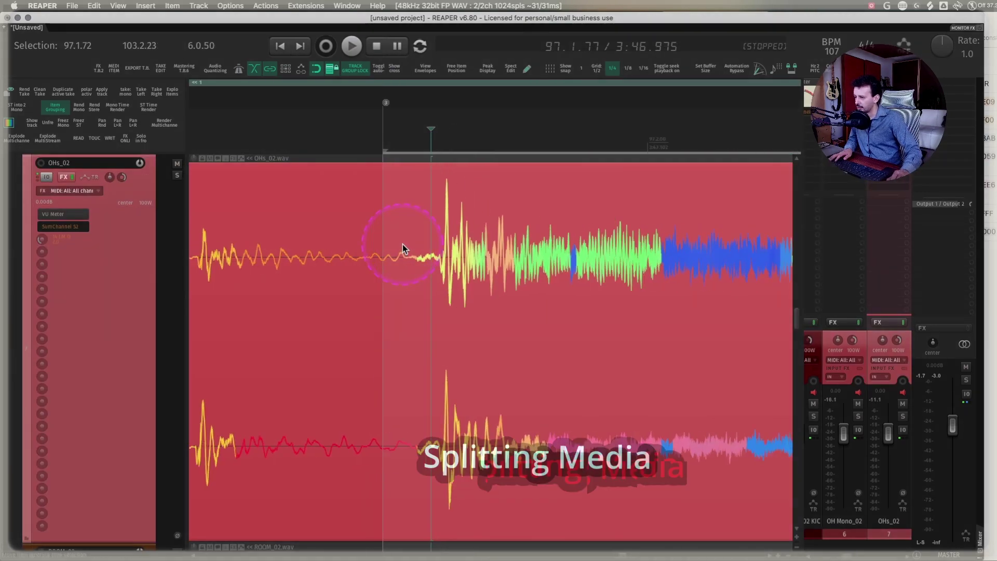
scroll(403, 244, "up", 5)
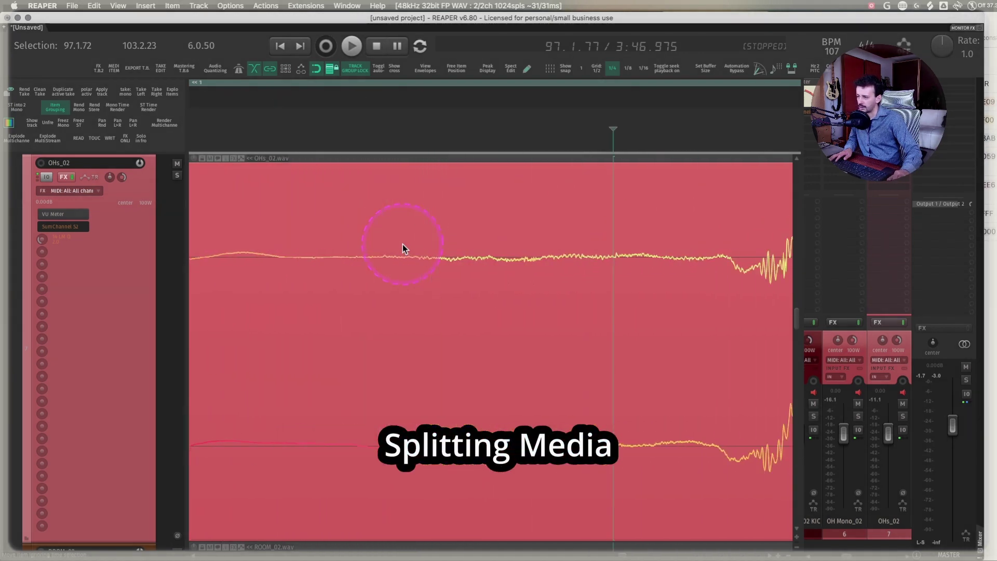
scroll(403, 244, "down", 4)
scroll(403, 244, "right", 2)
scroll(402, 244, "left", 3)
scroll(403, 244, "right", 3)
key("shift+Up")
scroll(458, 258, "up", 5)
left_click(428, 197)
key("s")
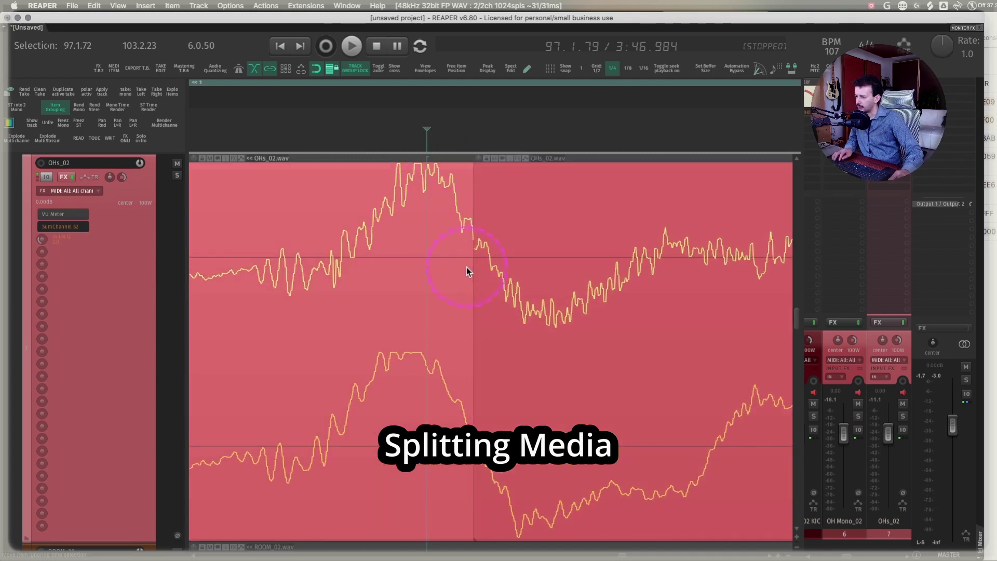
- Pull the two OHs_02 item edges apart at the split, and undo the trims and the split
mouse_move(472, 267)
left_mouse_down()
mouse_move(408, 267)
mouse_move(478, 258)
left_mouse_up()
left_click(455, 260)
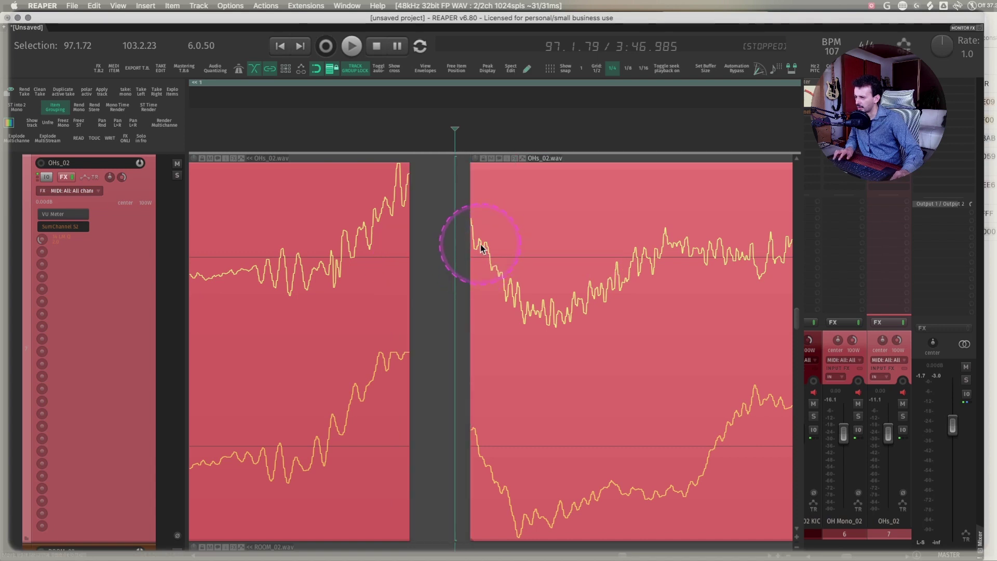
key("super+z")
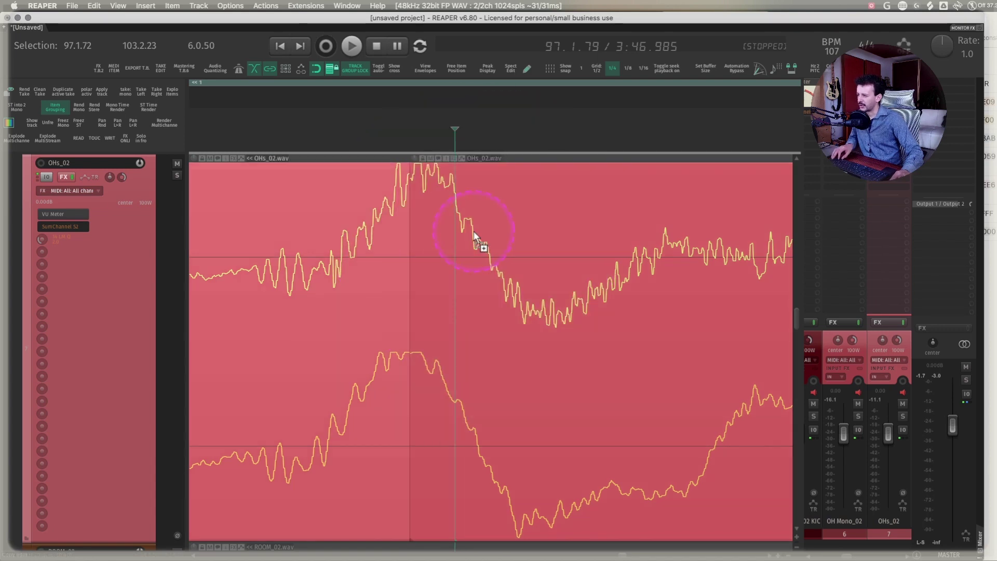
key("super+z")
key("super+z")
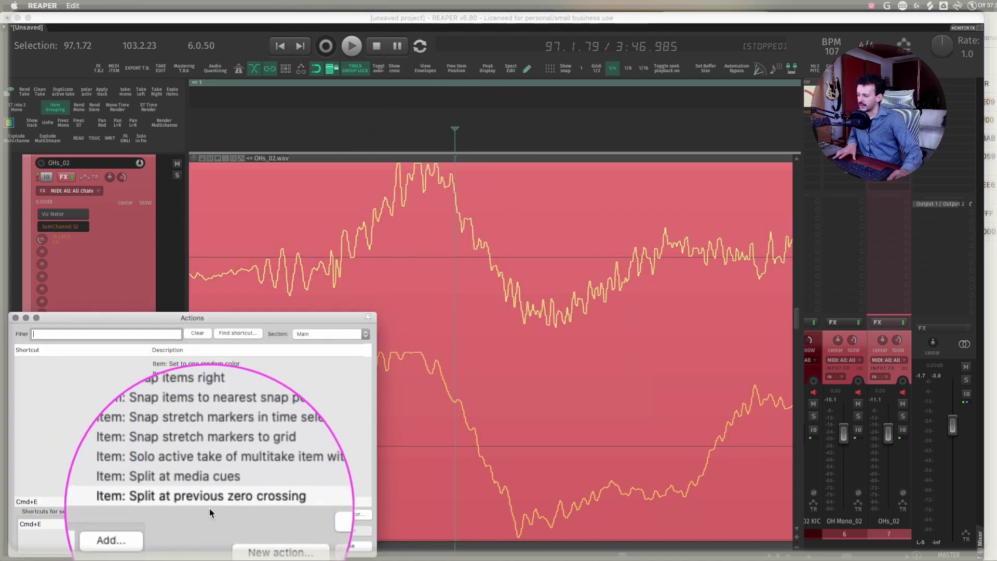
- Split the OHs_02 item at the previous zero crossing near 97.1.79, and undo the split
left_click(496, 284)
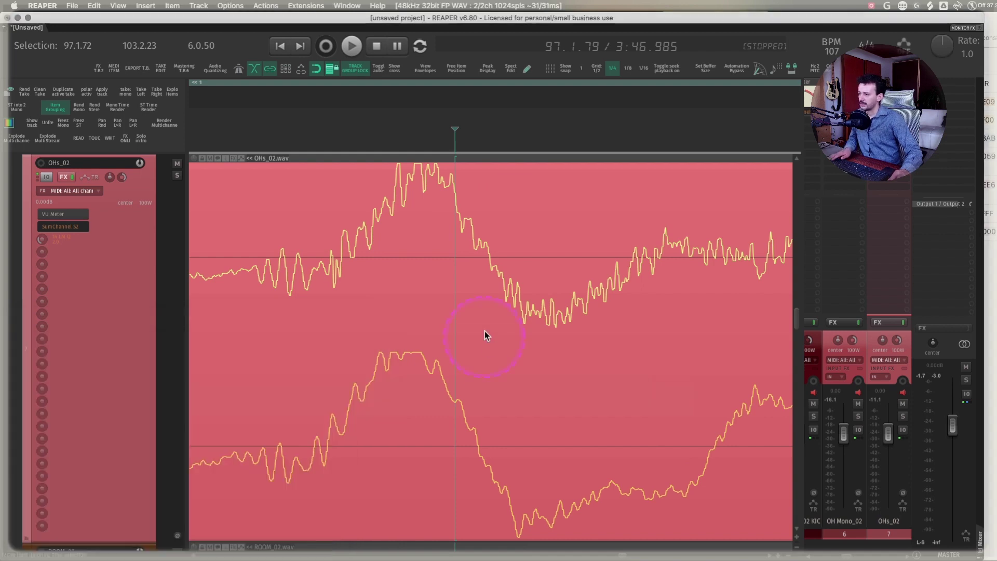
left_click(479, 231)
left_click(508, 226)
scroll(516, 218, "down", 2)
scroll(516, 218, "down", 1)
scroll(517, 222, "right", 3)
scroll(471, 223, "left", 2)
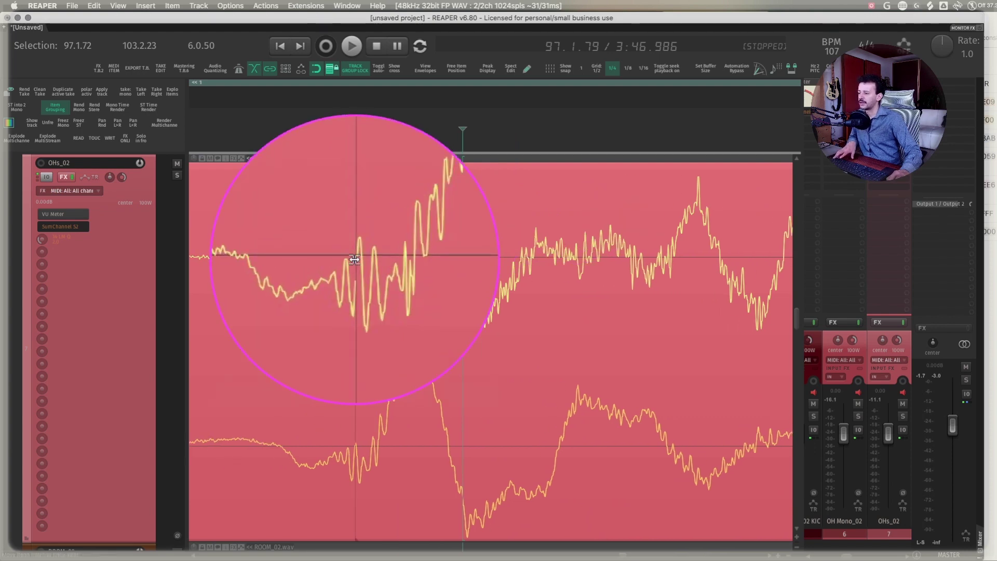
left_click(353, 235)
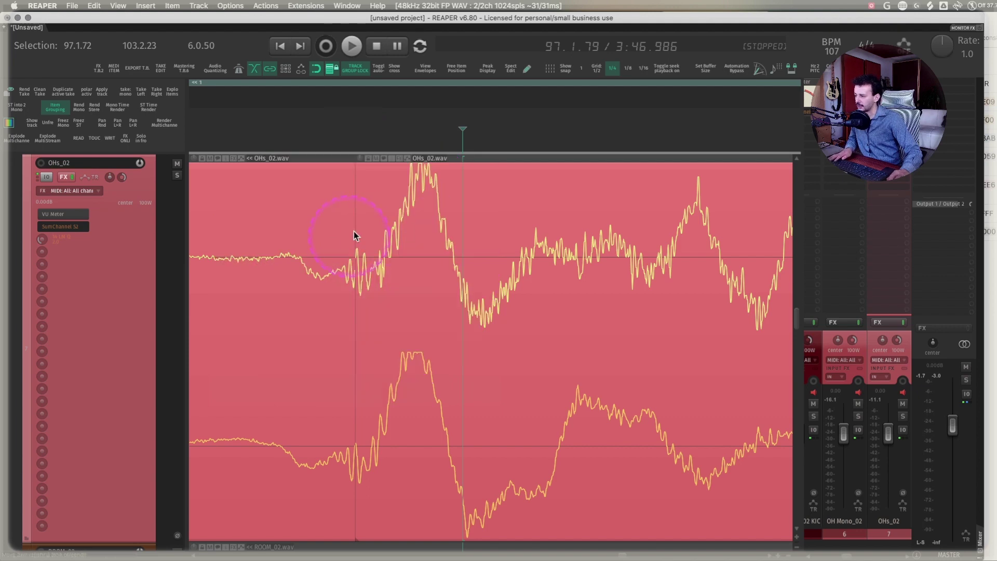
key("super+z")
- Try shifting a crossfade between the OHs_02 pieces made over 97.1.78 to 97.1.79, and undo the edits
scroll(373, 322, "left", 2)
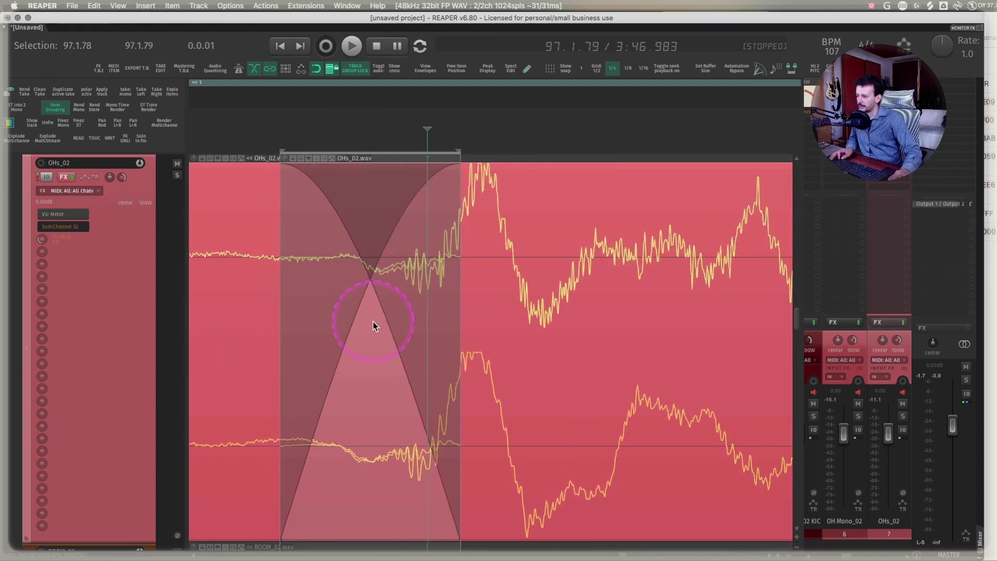
left_click_drag(384, 321, 448, 327)
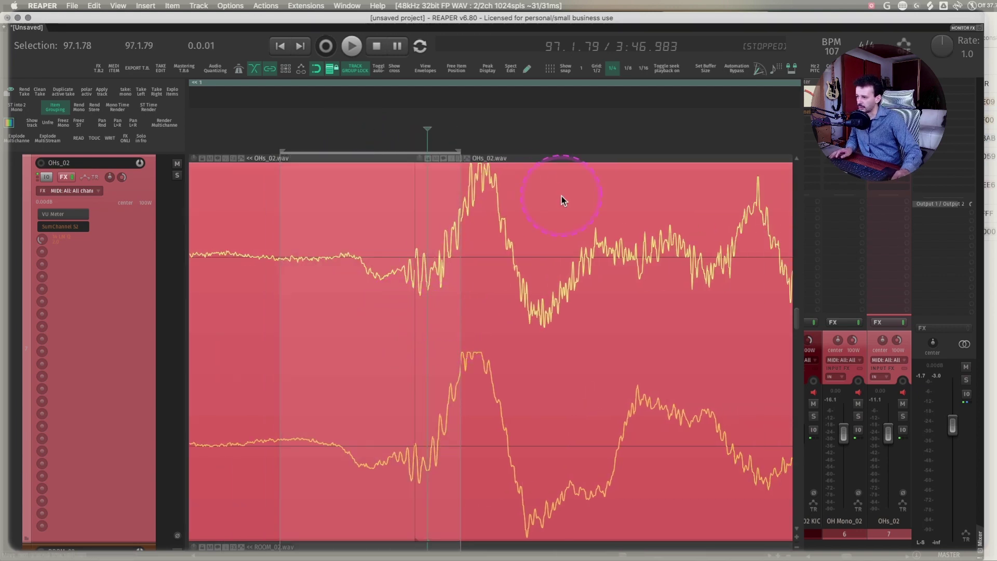
left_click(563, 200)
key("super+z")
key("super+z")
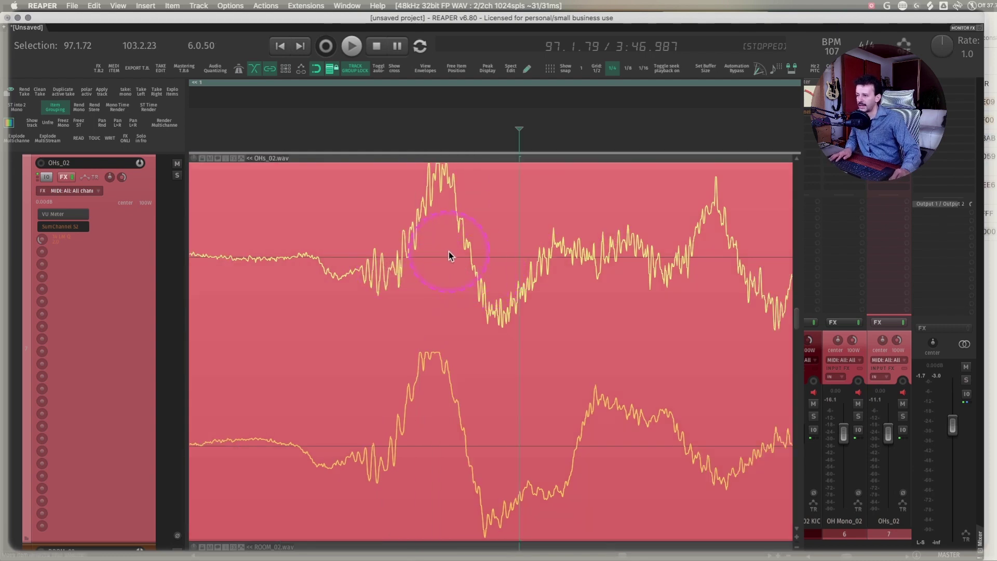
- Split the grouped drum items at 97.3.17, just before the snare hit on SNR DN_02
left_click(422, 223)
scroll(393, 224, "down", 10)
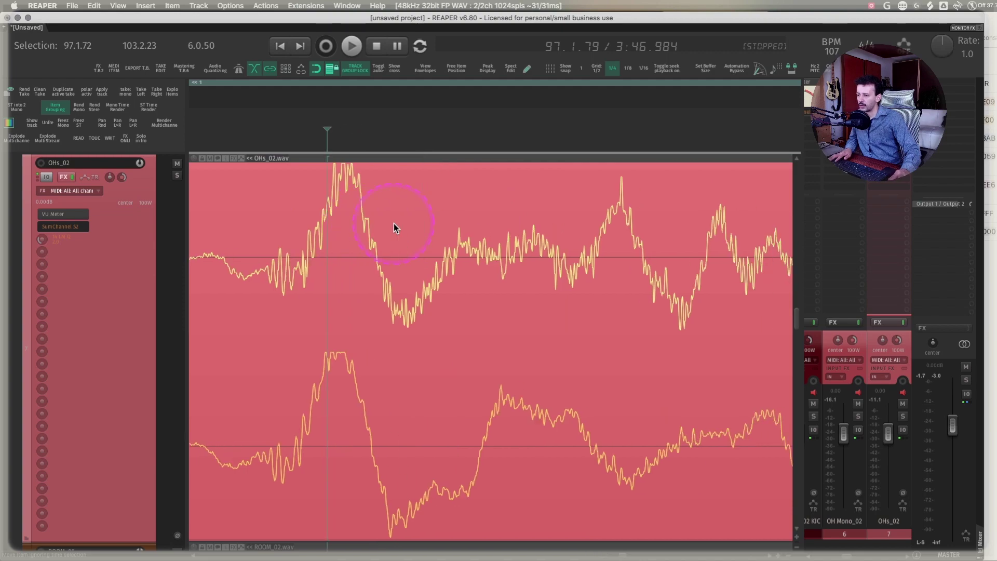
scroll(393, 227, "down", 8)
scroll(393, 223, "right", 5)
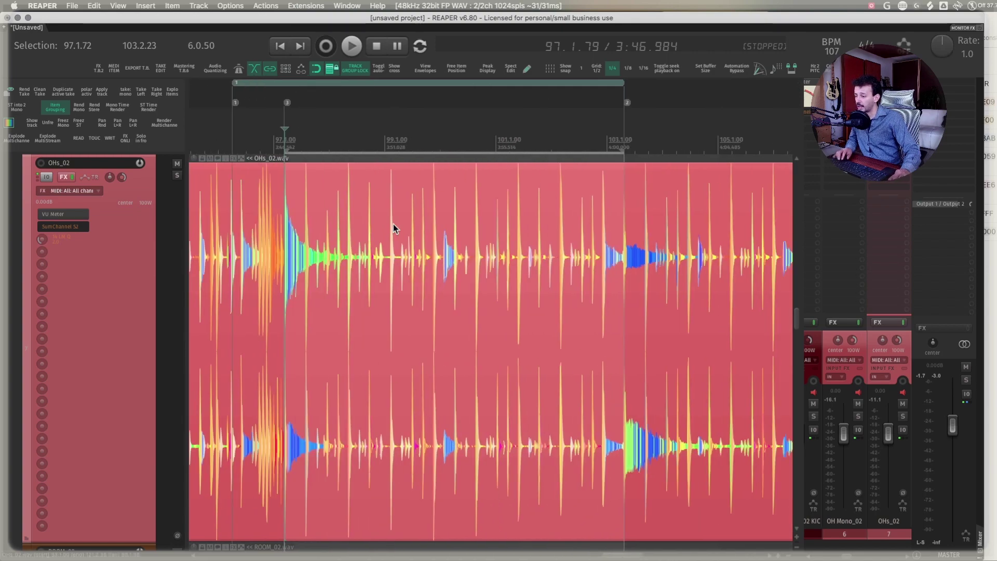
scroll(393, 223, "up", 5)
key("shift+grave")
left_click_drag(428, 460, 609, 522)
left_click(267, 211)
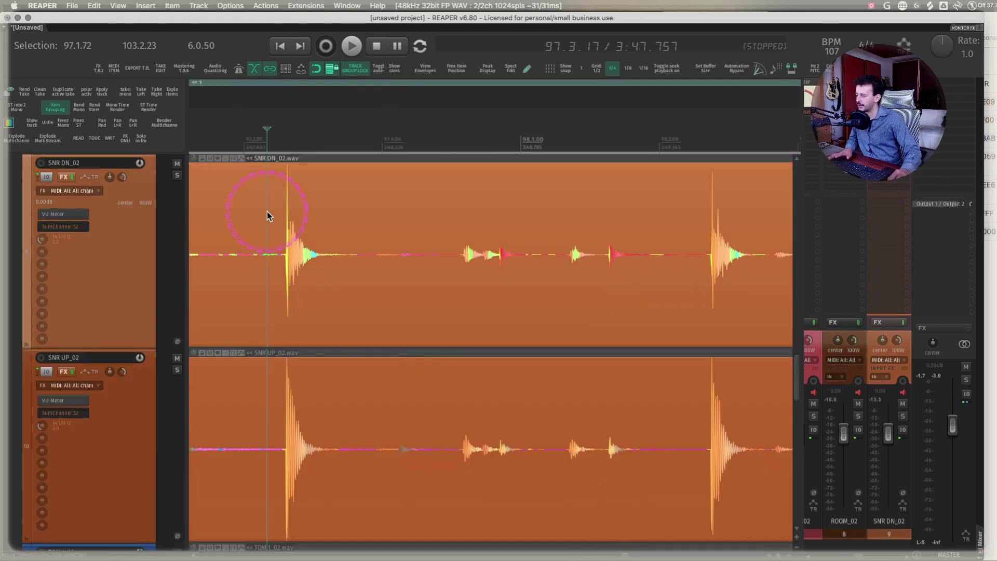
key("s")
- Look up the "Split item under mouse cursor" actions, including the ignore grouping and select left variants, in the action list
key("shift+slash")
left_click(493, 363)
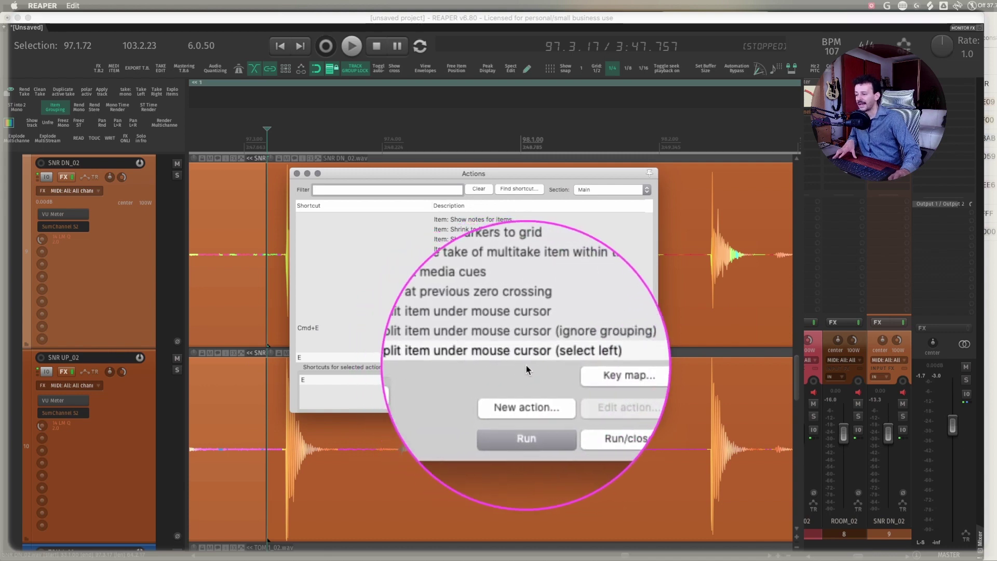
key("Escape")
scroll(347, 218, "left", 1)
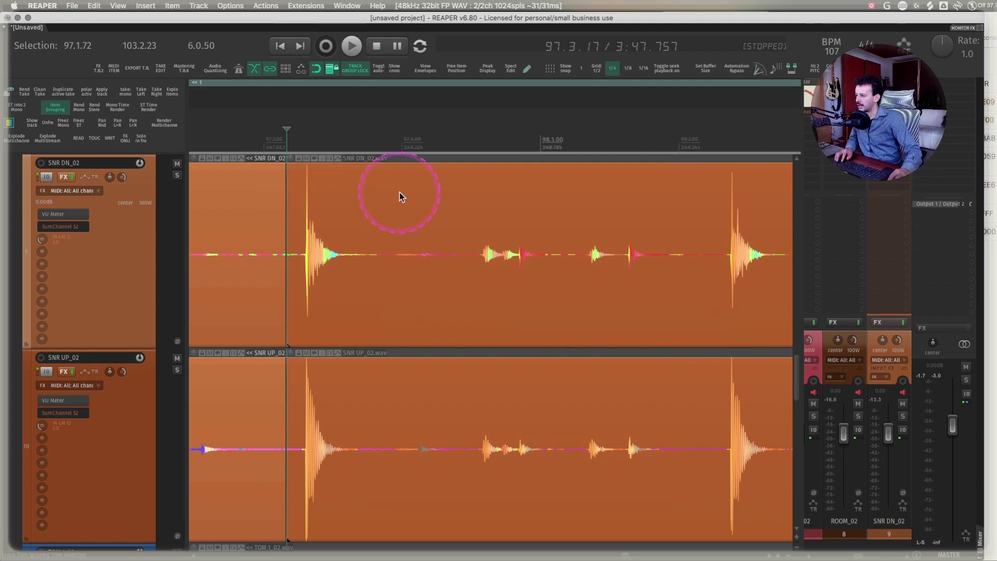
- Split only the SNR DN_02 item after the snare hit, ignoring grouping, and undo both snare splits
left_click(400, 193)
key("e")
left_click(328, 192)
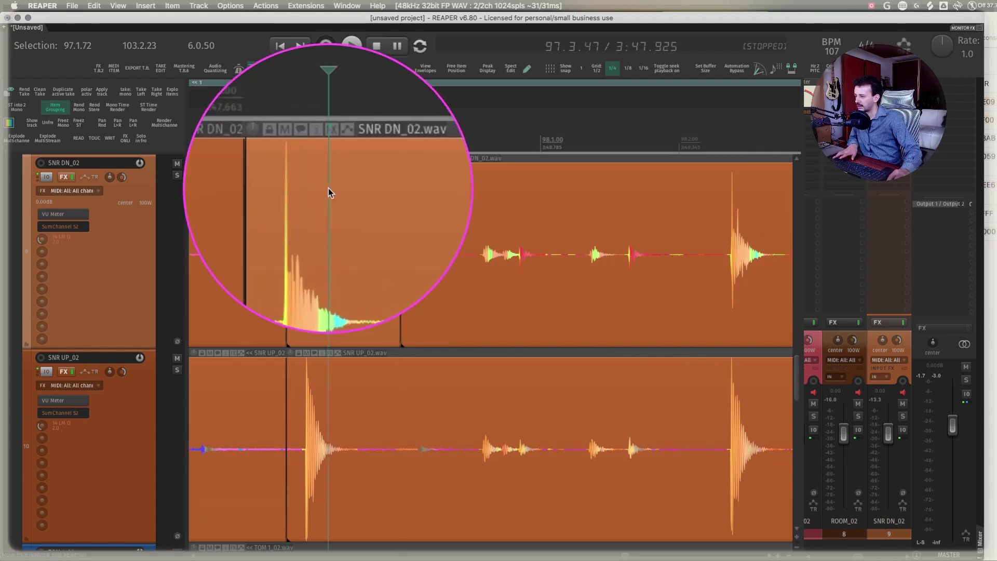
key("ctrl+z")
key("ctrl+z")
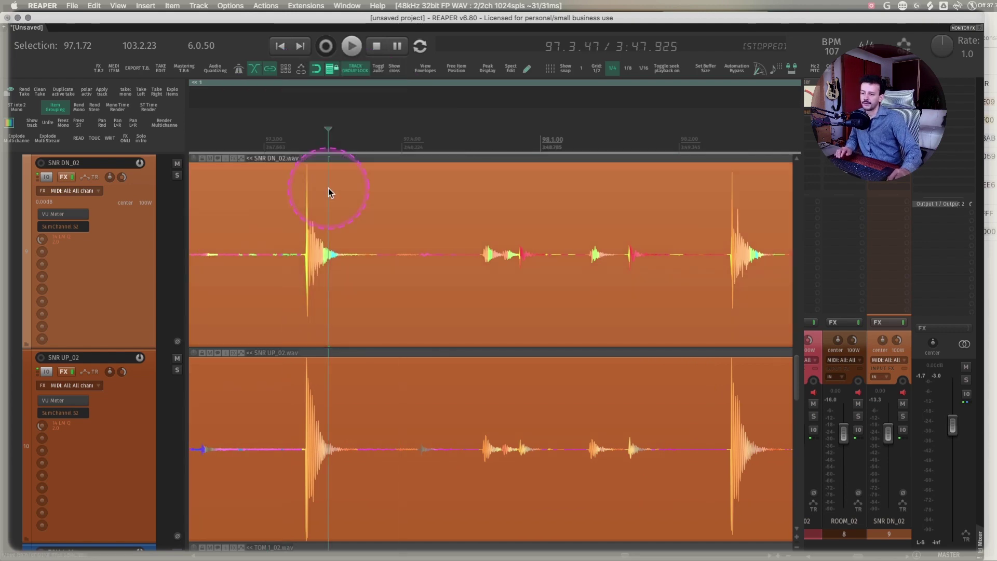
- Select the grouped drum items and place the edit cursor at the time selection's start, 97.1.72
key("z")
scroll(431, 226, "right", 3)
scroll(431, 227, "down", 4)
scroll(432, 227, "right", 2)
scroll(431, 227, "left", 2)
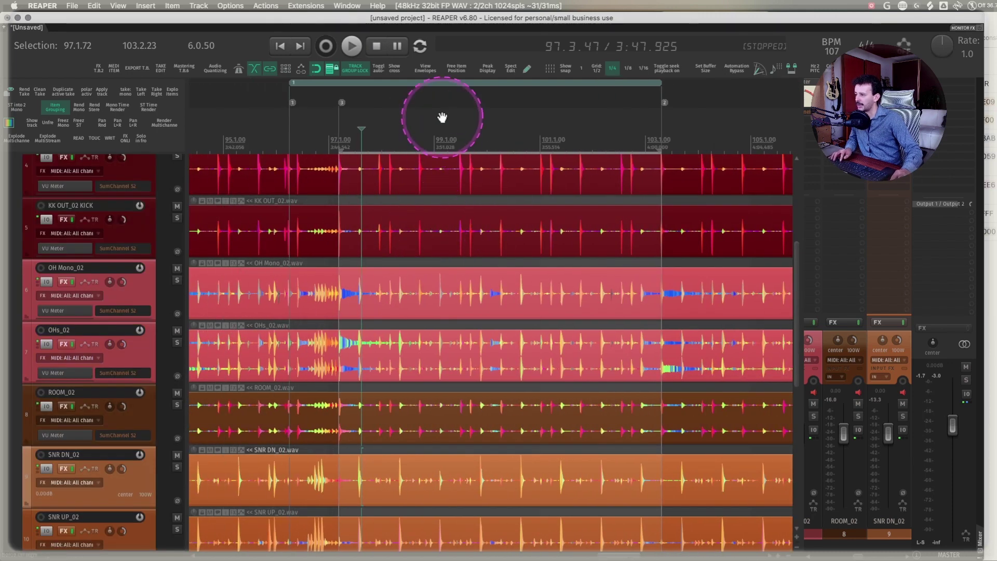
key("[")
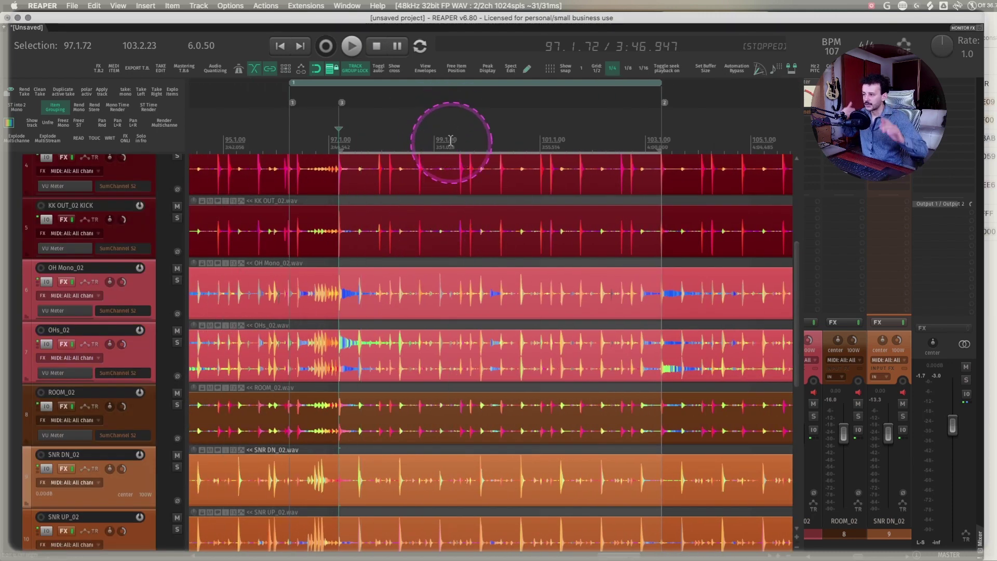
double_click(462, 218)
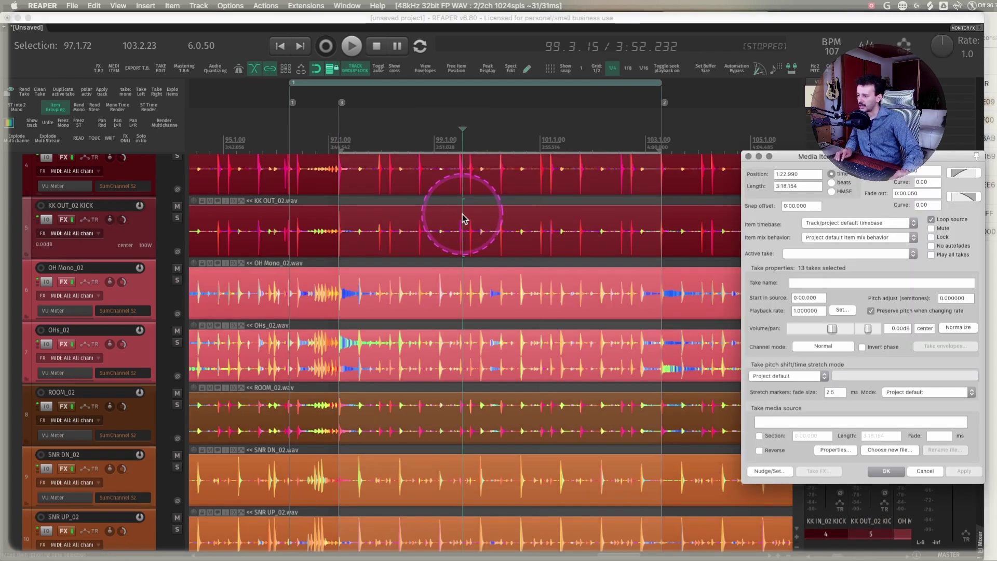
key("Escape")
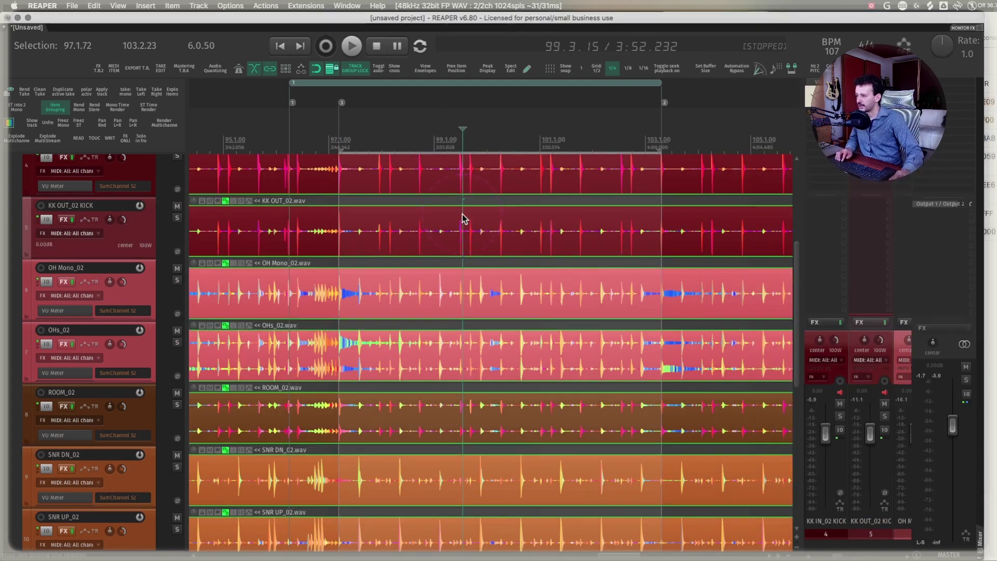
key("[")
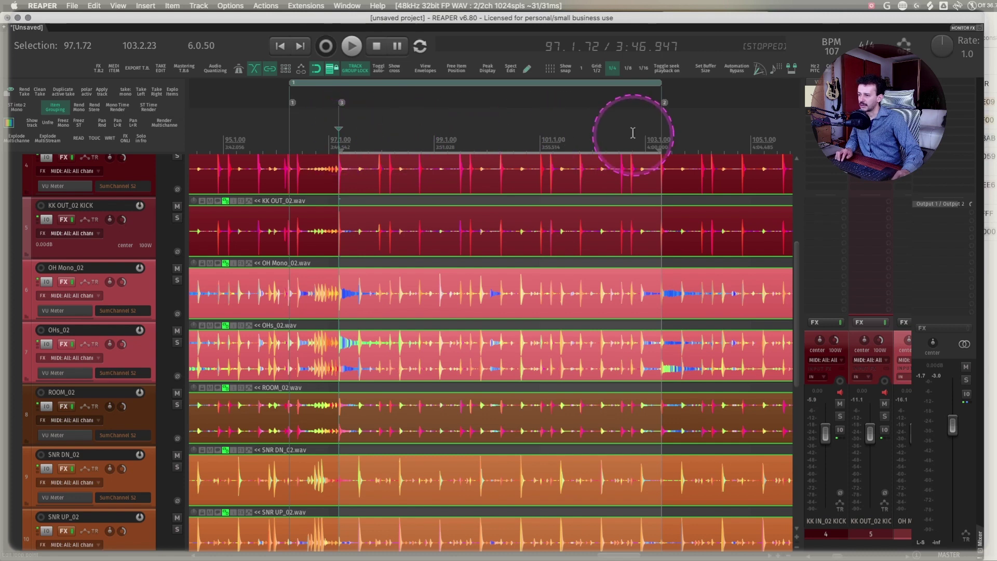
- Split the selected drum items at the time selection from 97.1.72 to 103.2.23, and select the middle KK OUT_02 piece
key("shift+slash")
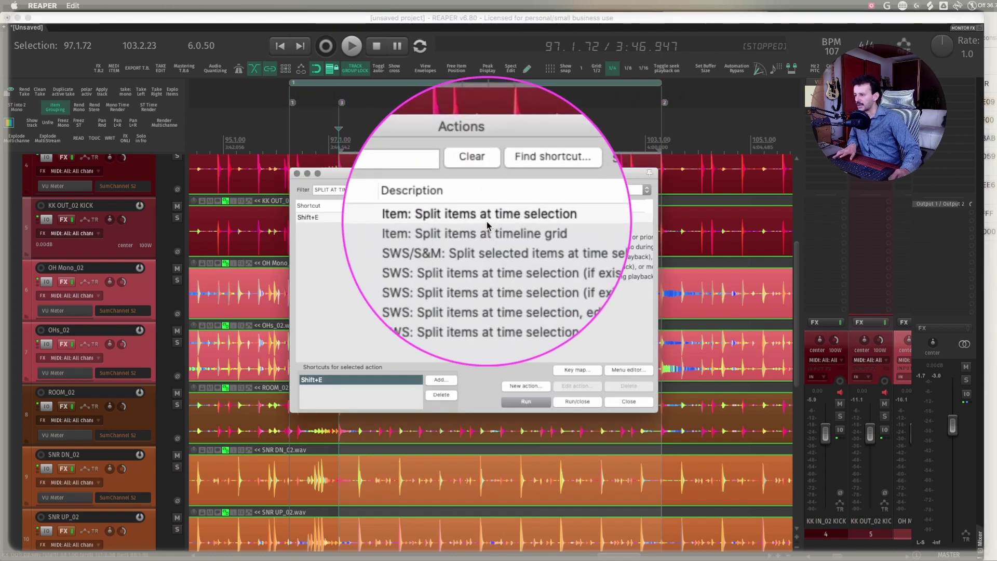
key("Return")
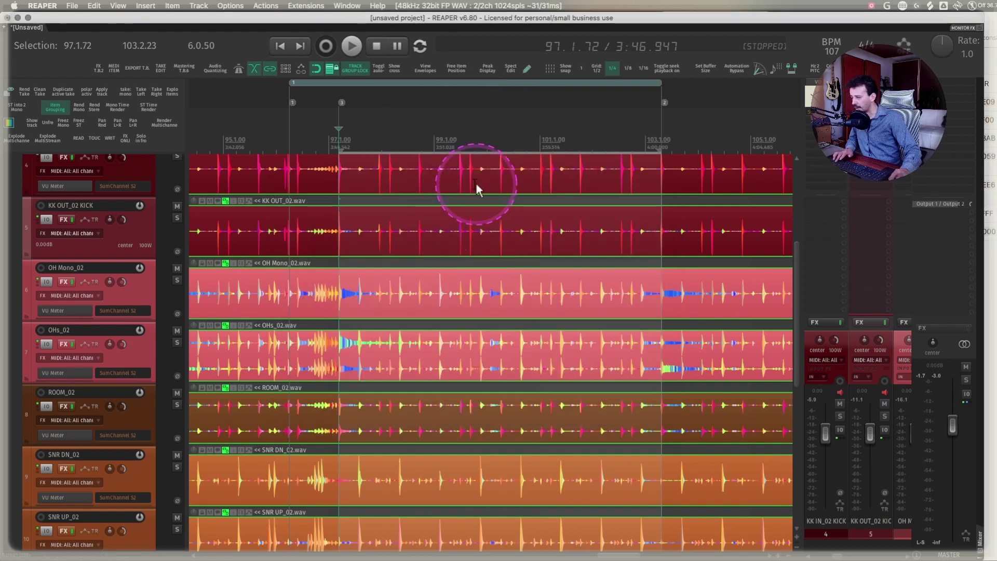
left_click(488, 138)
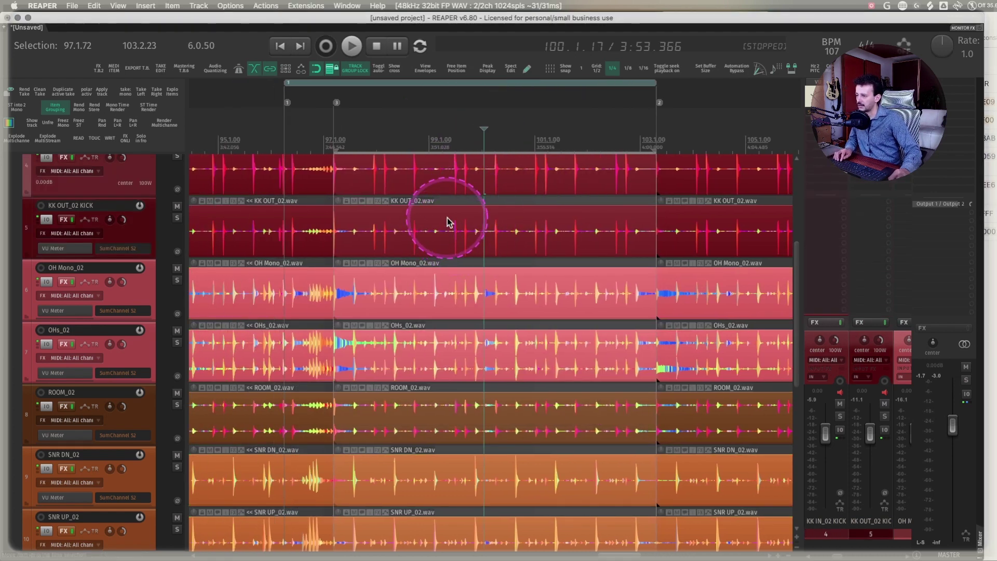
left_click(450, 225)
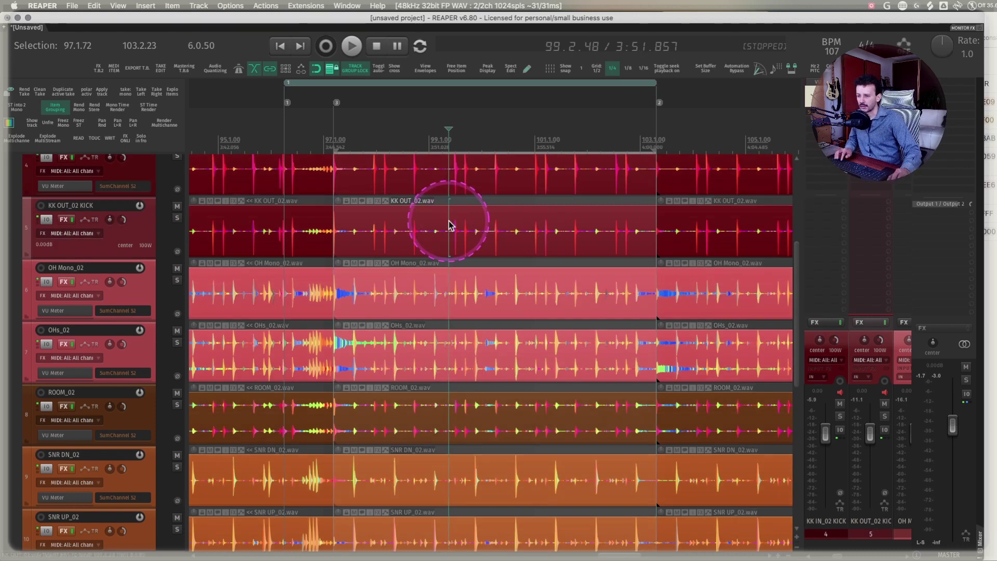
- Undo the time-selection split of the grouped drum items
key("super+z")
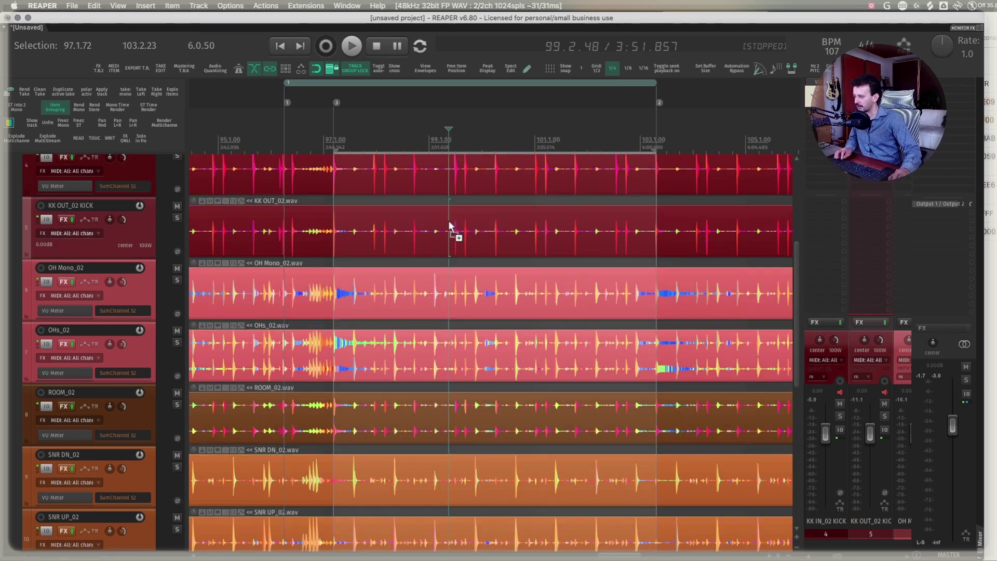
key("Up")
scroll(98, 271, "down", 5)
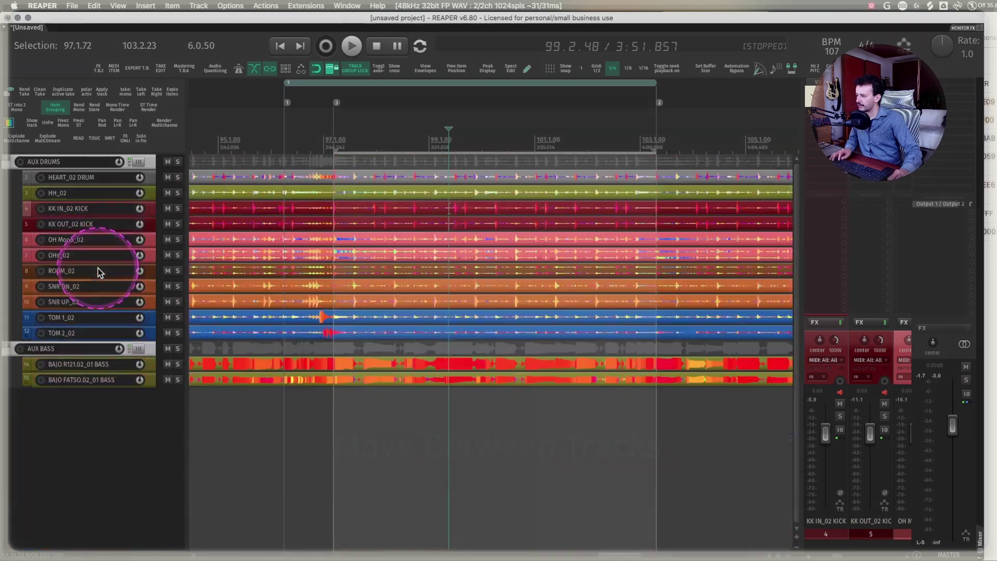
scroll(98, 271, "up", 2)
scroll(98, 271, "up", 1)
scroll(98, 272, "down", 2)
scroll(99, 272, "up", 2)
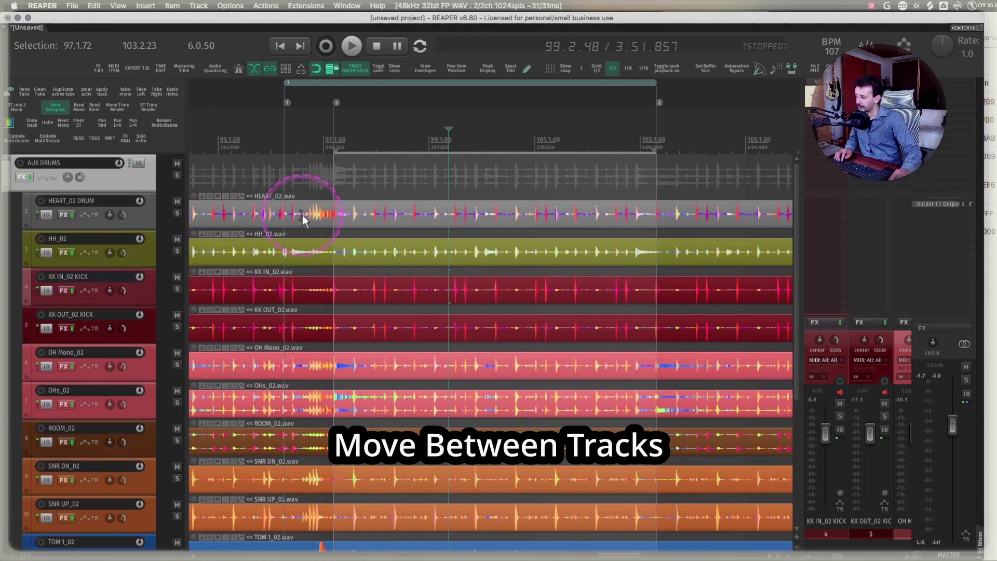
- Split the HEART_02 item at the time selection and move its middle piece onto the AUX DRUMS track by cutting and pasting
left_click(362, 208)
key("shift+s")
left_click(400, 210)
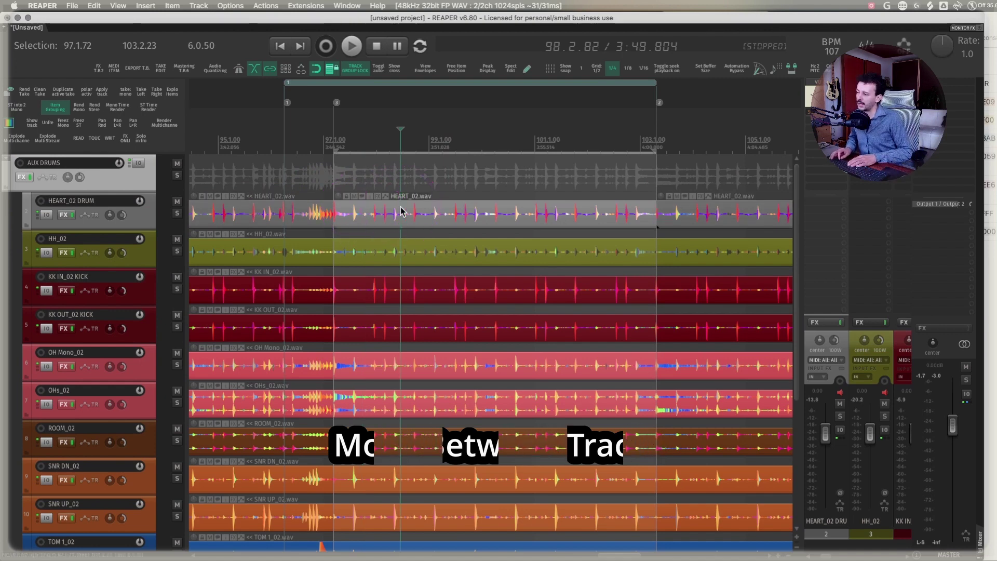
key("super+x")
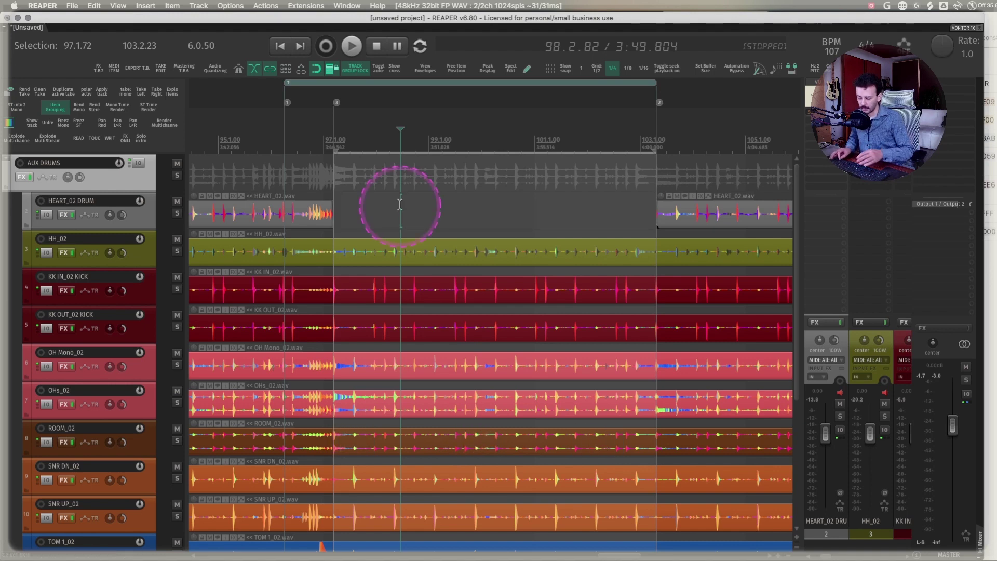
key("Up")
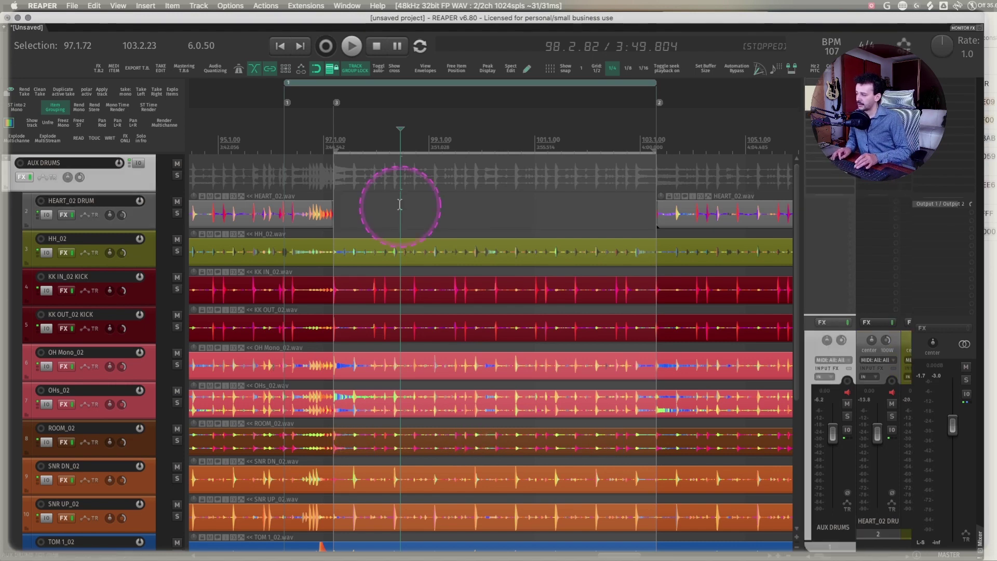
key("super+v")
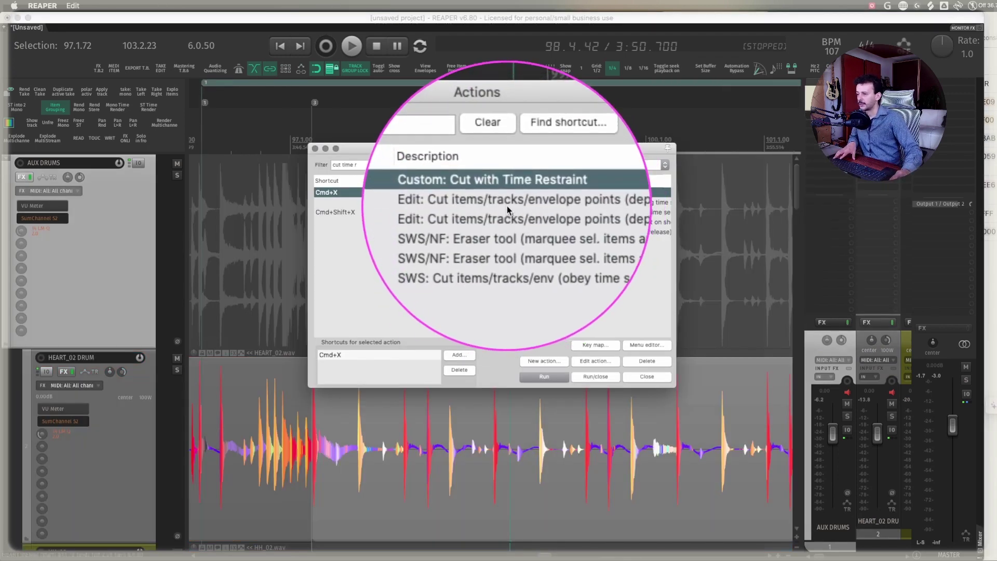
- Examine the component actions of the "Cut with Time Restraint" custom action and close the action windows without changing it
left_click(594, 360)
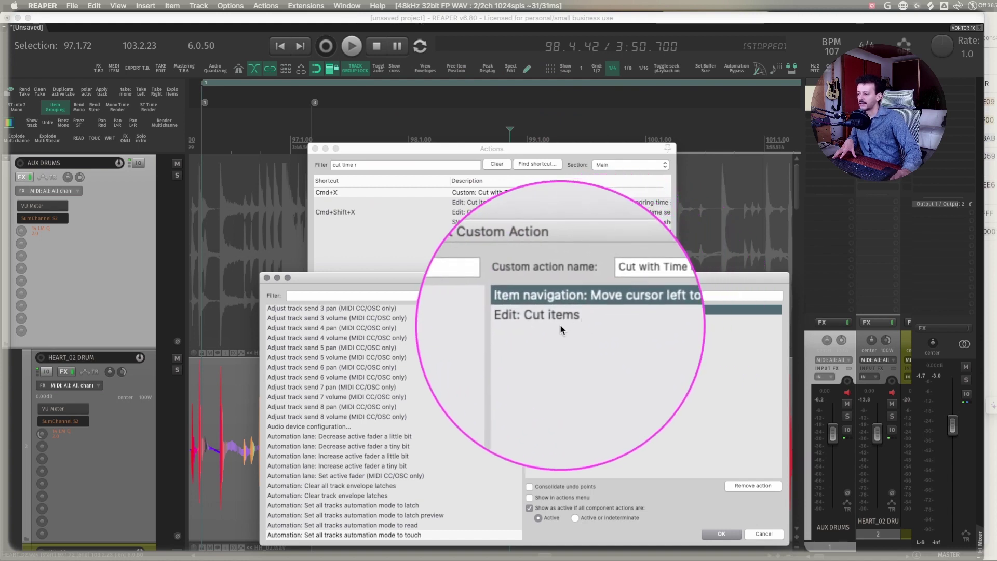
left_click(267, 277)
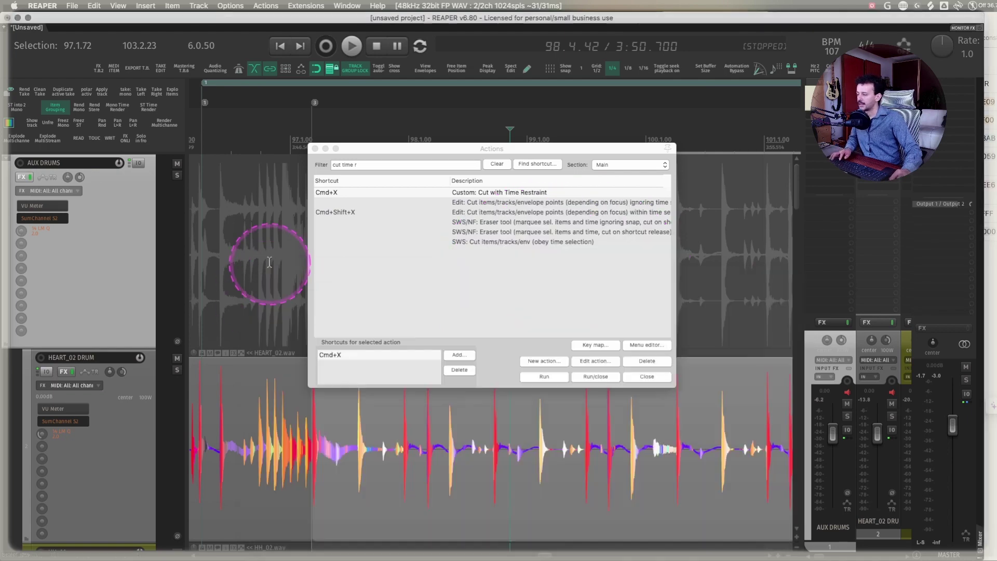
left_click(314, 148)
- Cut the middle HEART_02 piece and paste it at 97.1.72 on the AUX DRUMS track above
scroll(547, 325, "down", 5)
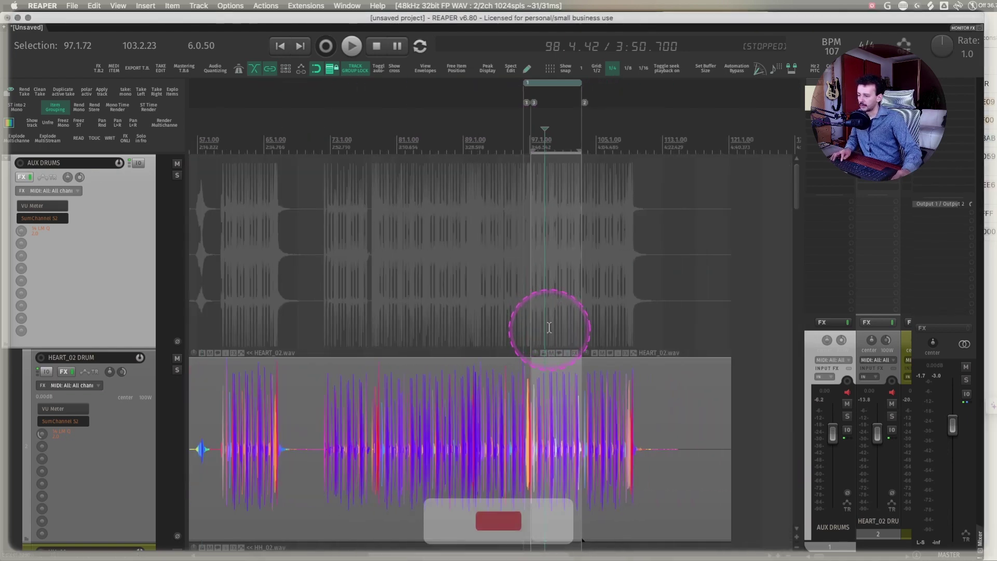
scroll(89, 358, "down", 2)
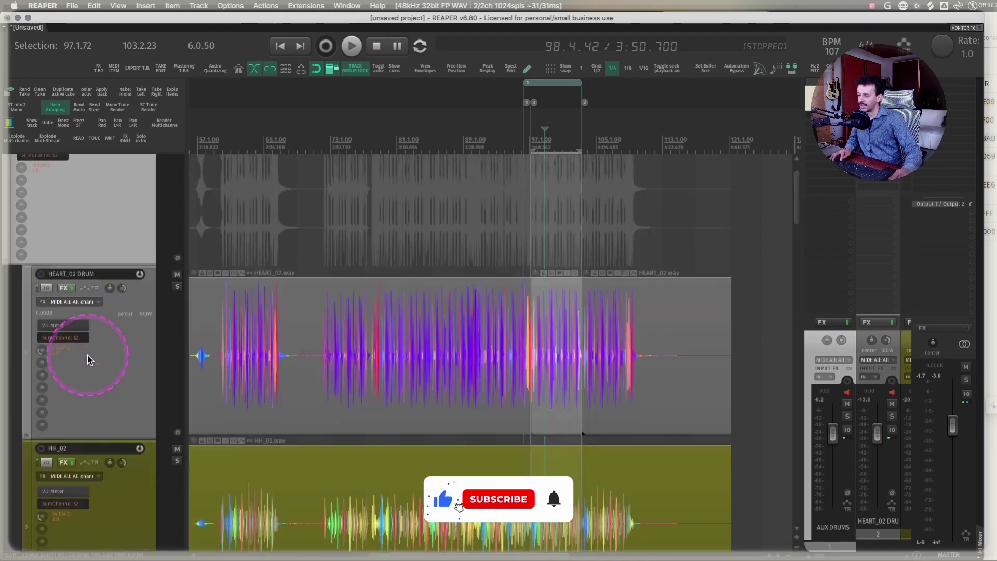
scroll(88, 357, "down", 5)
scroll(409, 258, "right", 3)
scroll(409, 258, "up", 2)
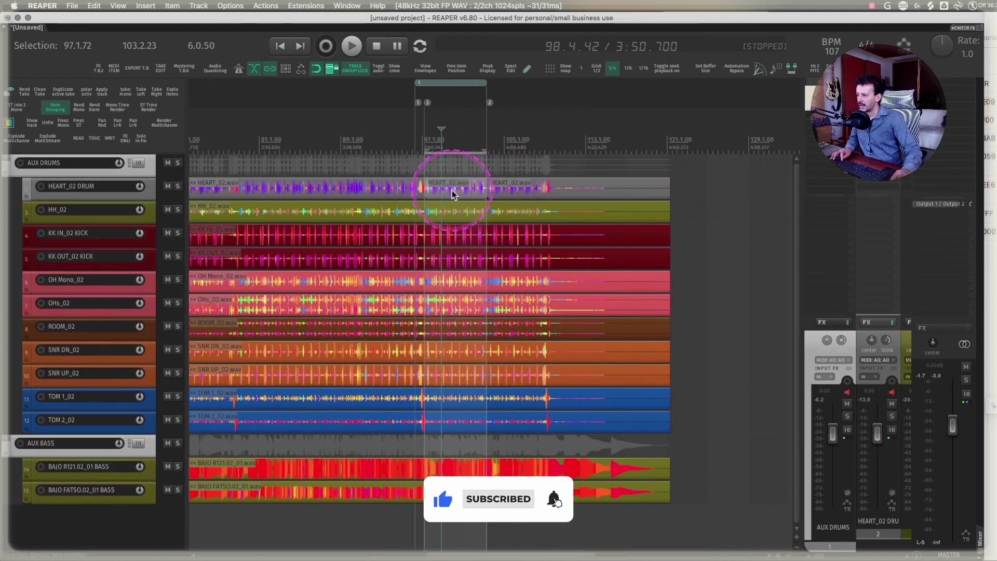
left_click(463, 190)
key("Delete")
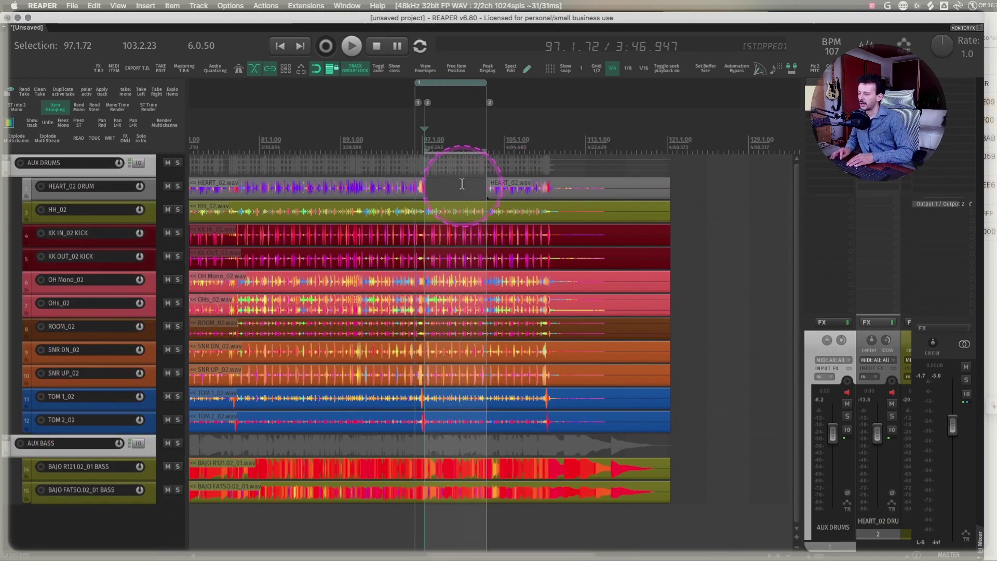
key("Up")
key("super+v")
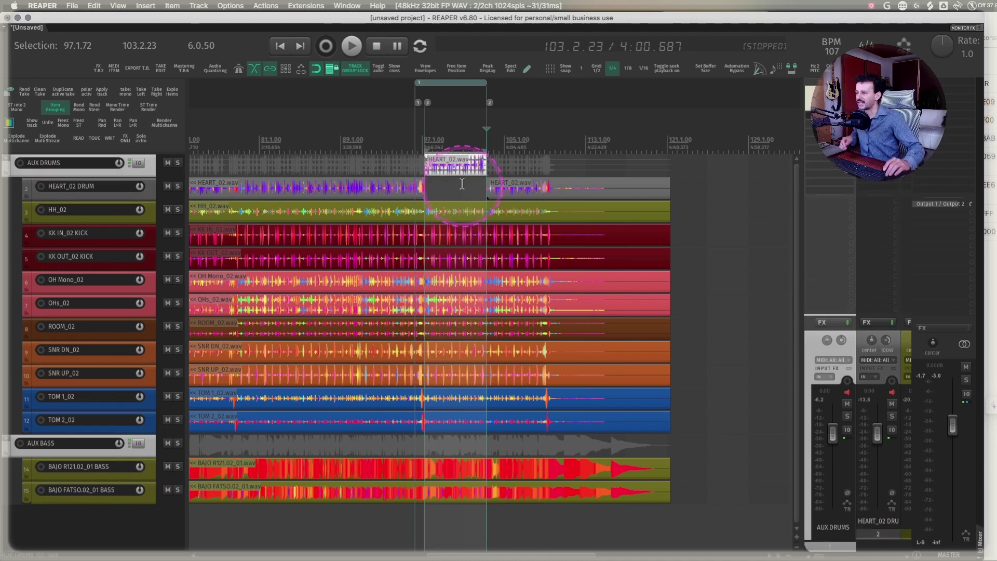
- Look up the "Track: Go to next track" and "Track: Go to previous track" actions and their shortcuts in the action list
key("question")
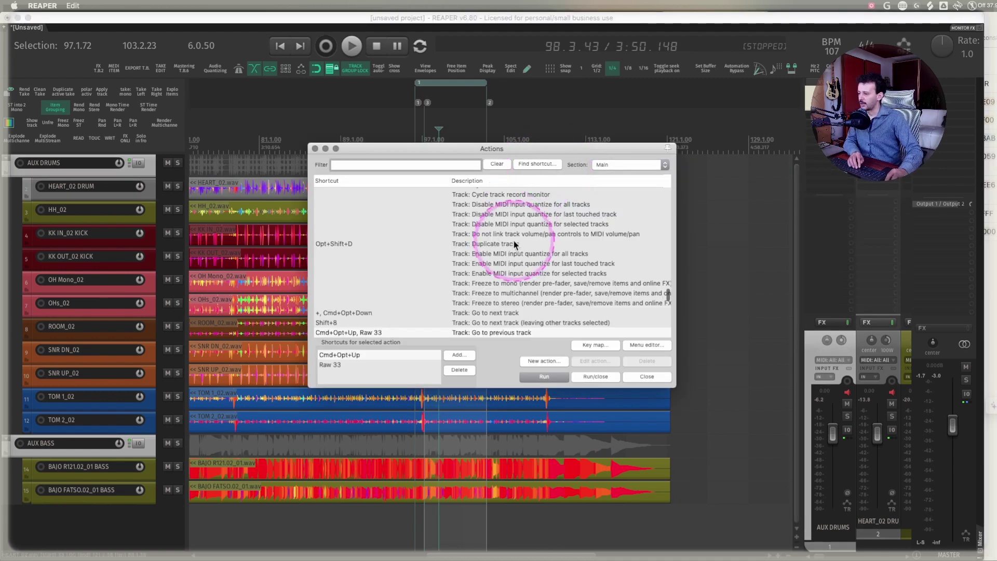
scroll(505, 273, "down", 3)
left_click(500, 311)
scroll(499, 313, "down", 3)
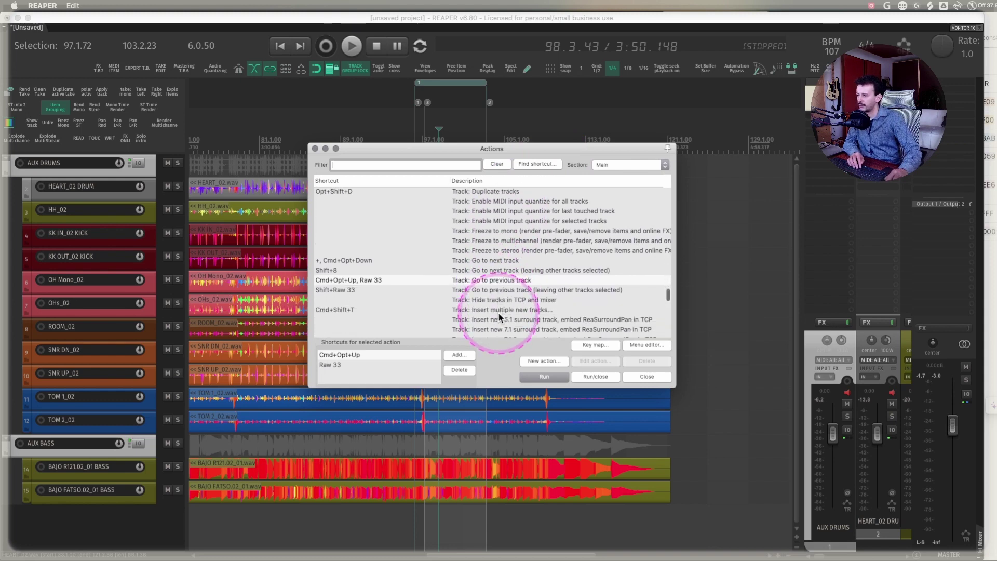
left_click(495, 266)
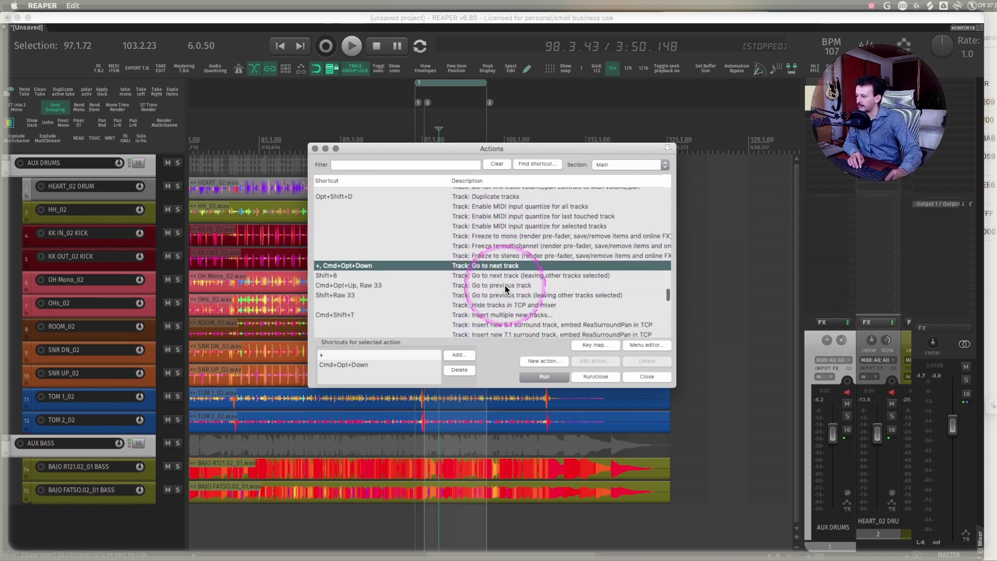
left_click(506, 284)
left_click(411, 285)
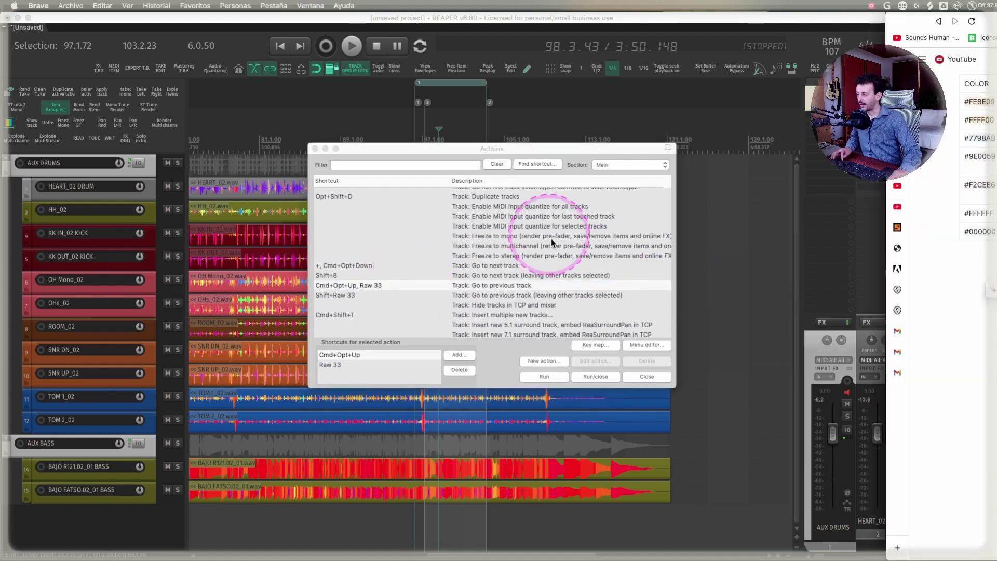
- Look up "Peaks: Decrease peaks display zoom for project" and its shortcut in the action list, and close the list
left_click(450, 165)
key("super+v")
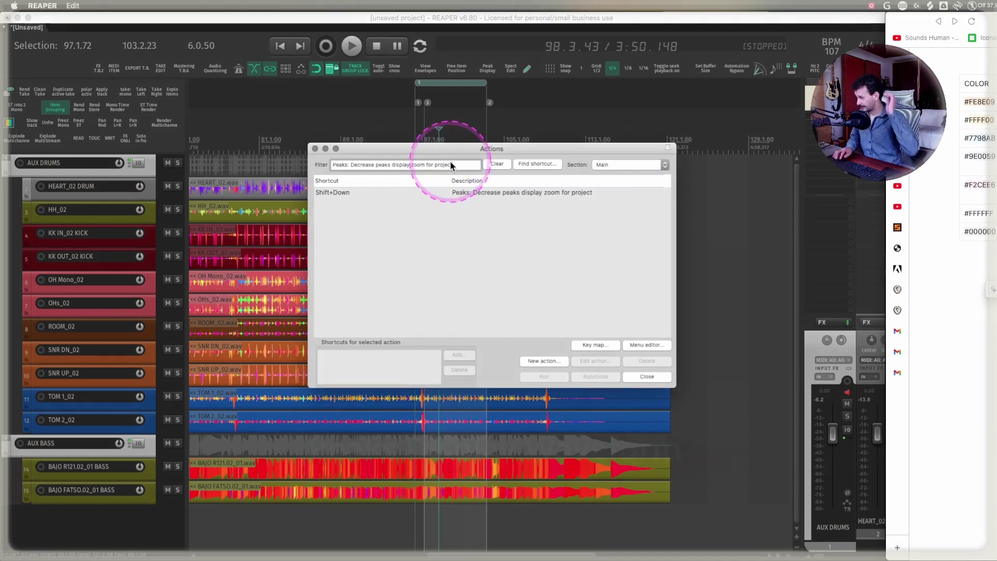
left_click(512, 200)
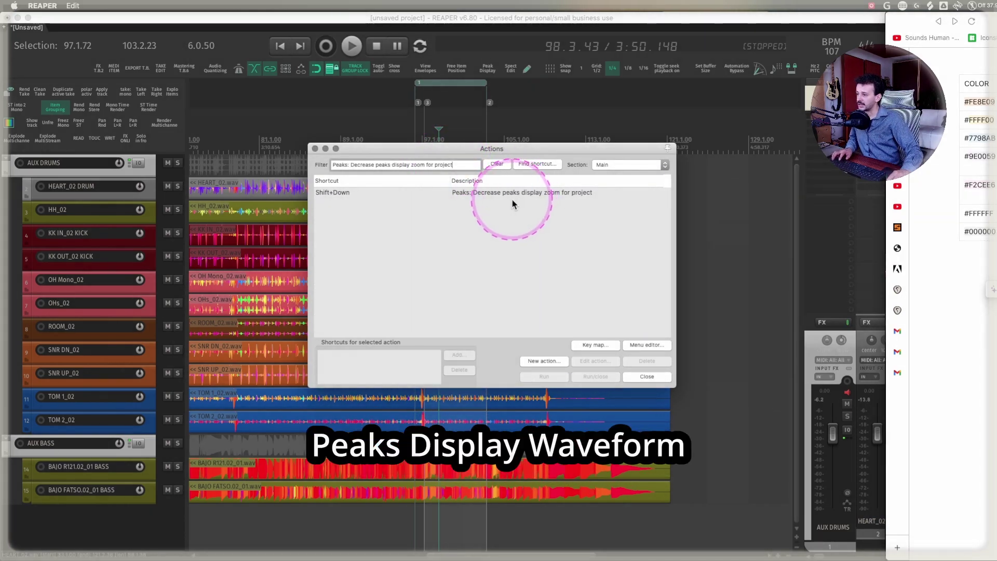
left_click(556, 195)
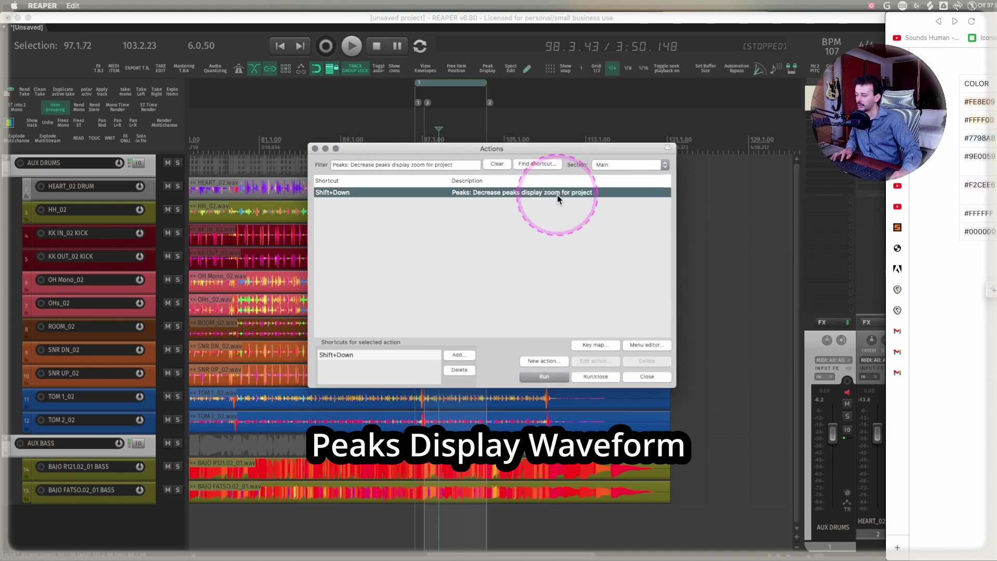
left_click(658, 376)
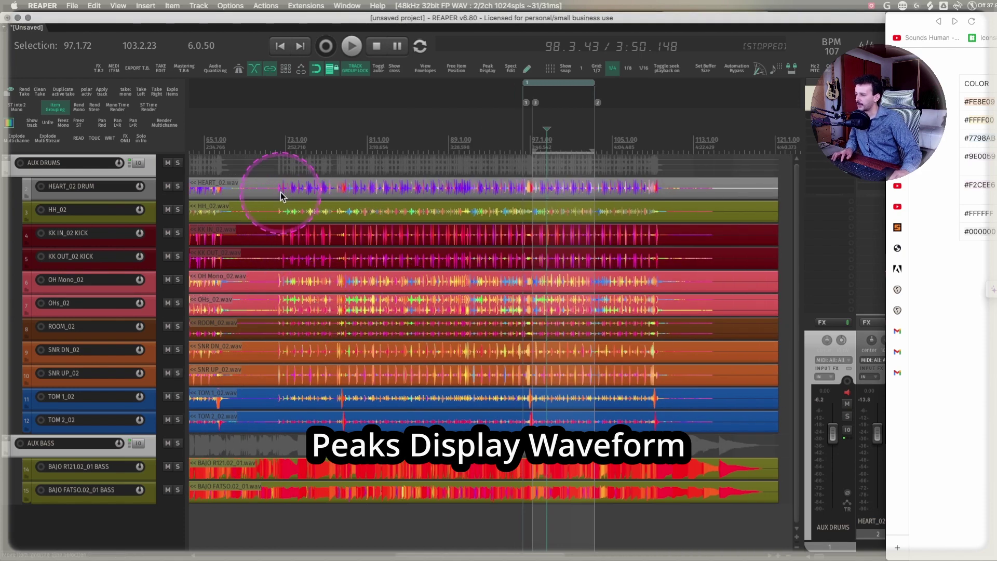
- Enlarge the TOM 1_02 and TOM 2_02 tracks, decrease the project's peaks display zoom, and raise it until their waveforms appear tall
left_click_drag(280, 194, 659, 498)
key("shift+Down")
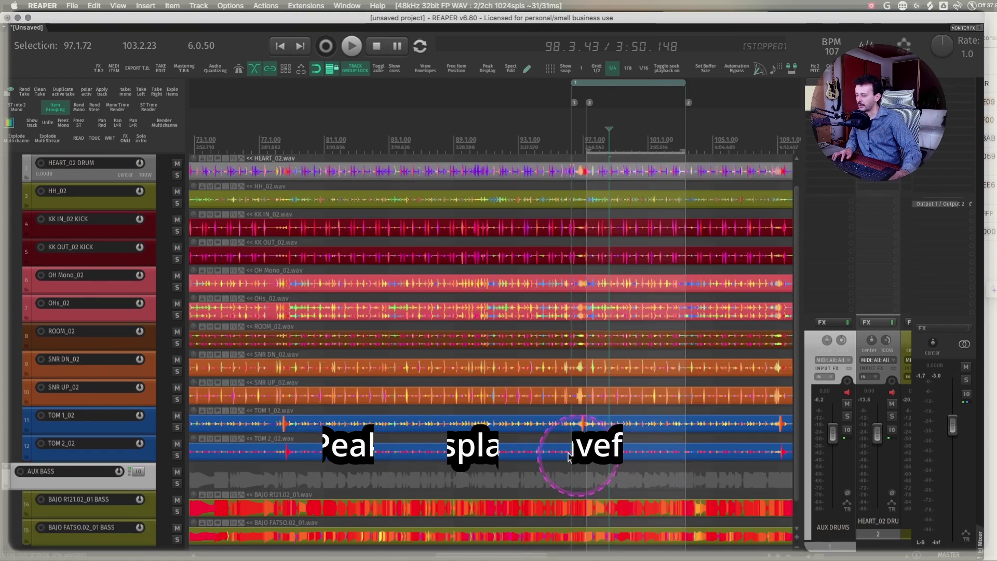
left_click_drag(367, 416, 545, 445)
key("shift+Down")
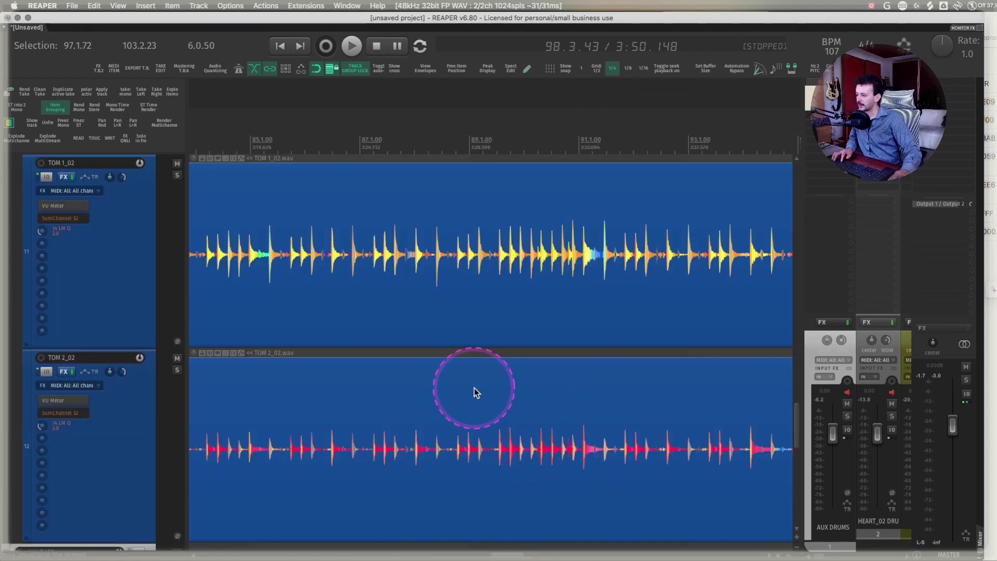
scroll(473, 393, "right", 3)
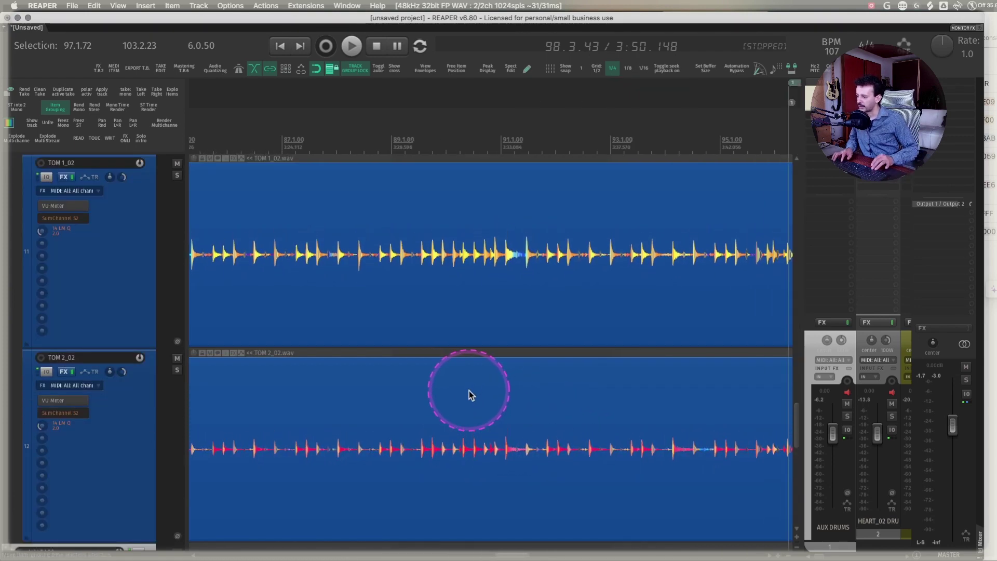
scroll(469, 395, "up", 6)
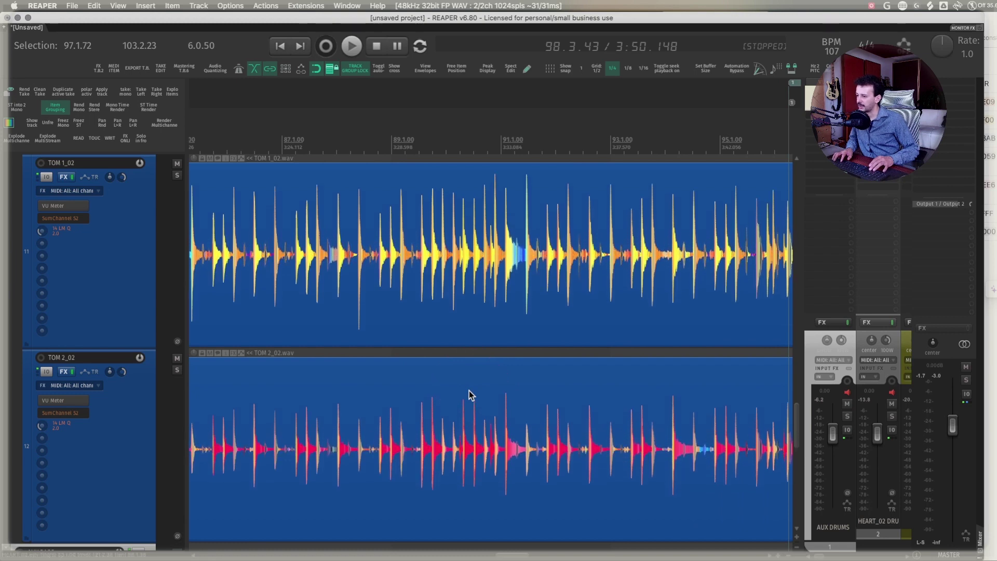
key("shift+Up")
scroll(469, 394, "left", 3)
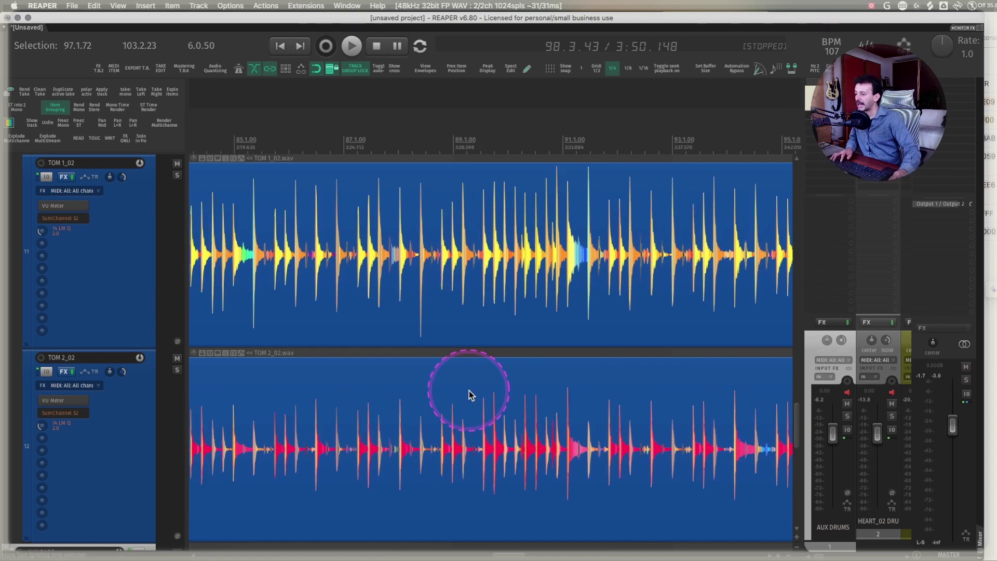
- Solo the TOM 1_02 track and magnify its waveform around bar 87
left_click(367, 251)
key("s")
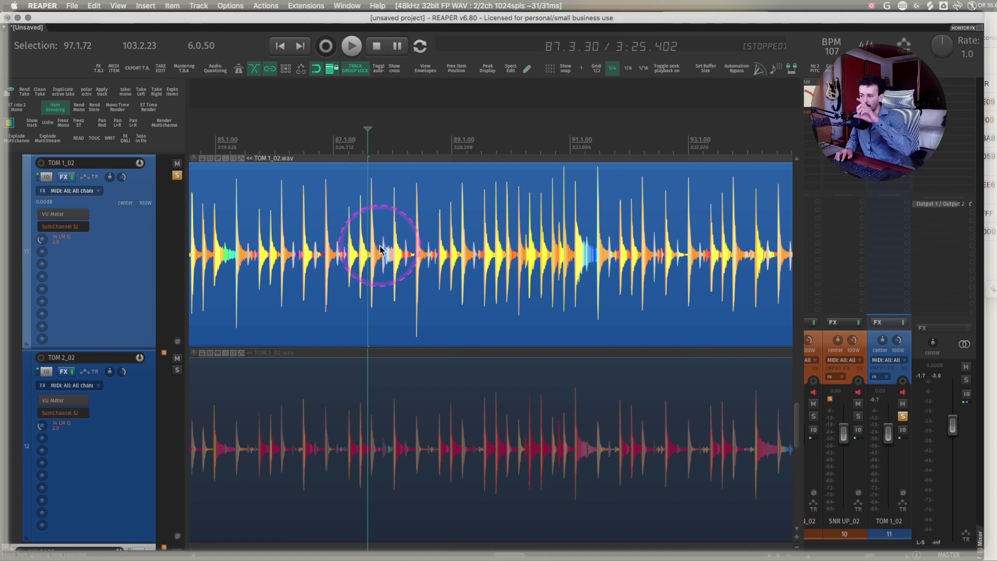
scroll(381, 249, "up", 8)
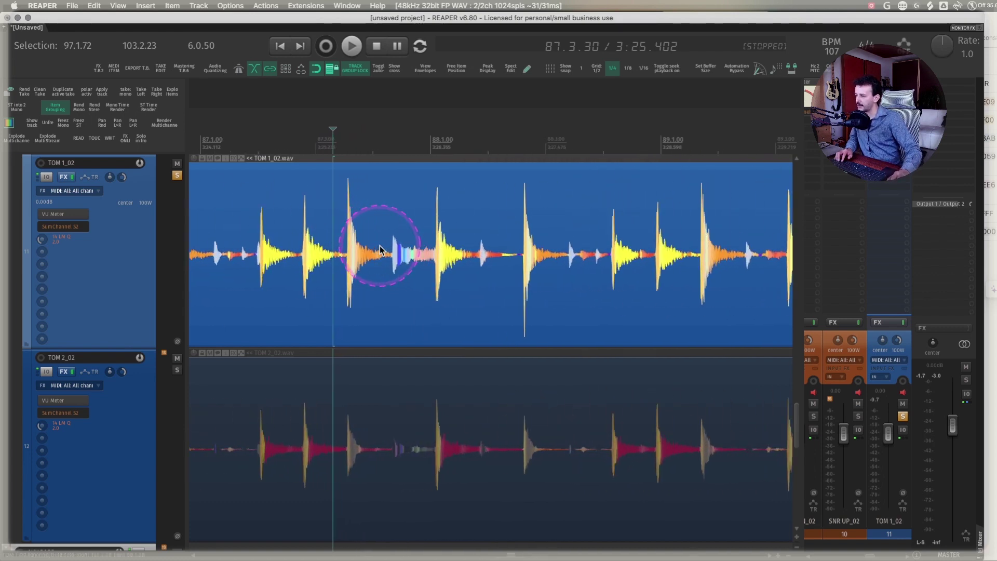
scroll(380, 249, "up", 4)
scroll(381, 249, "down", 6)
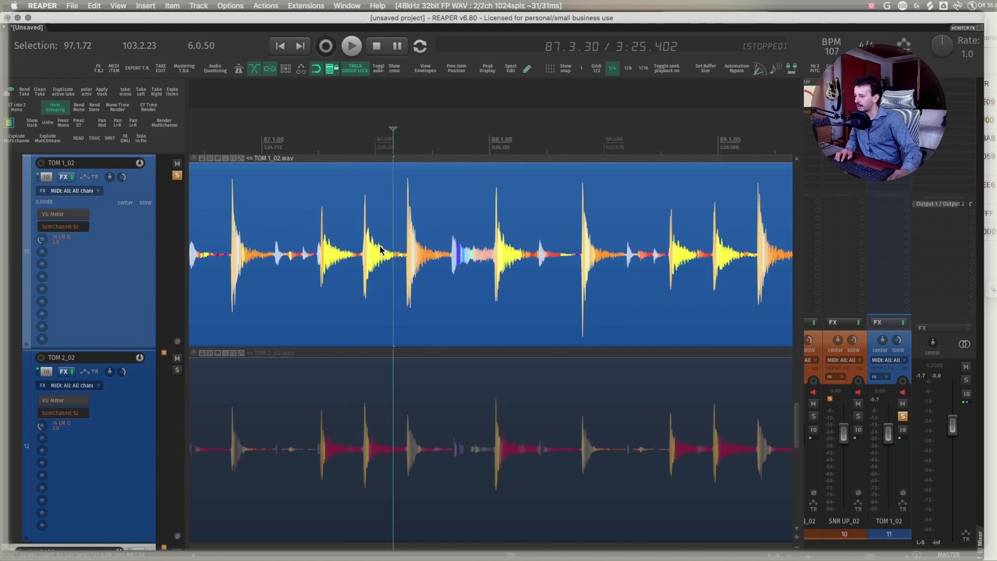
- Play the soloed TOM 1_02 track from 87.1.99 to hear the bleed hits, and stop playback
left_click(319, 249)
key("space")
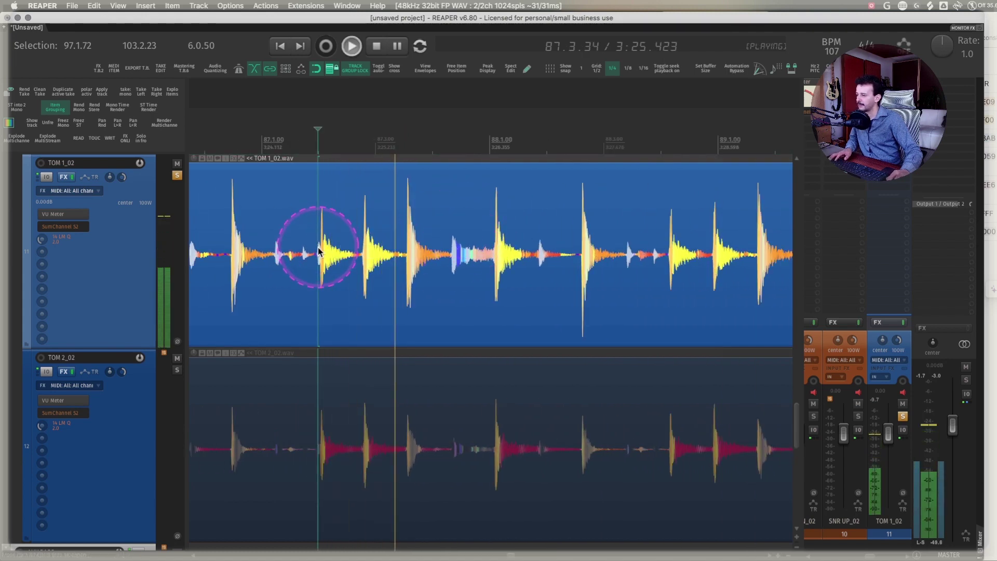
scroll(335, 250, "down", 1)
scroll(336, 250, "down", 2)
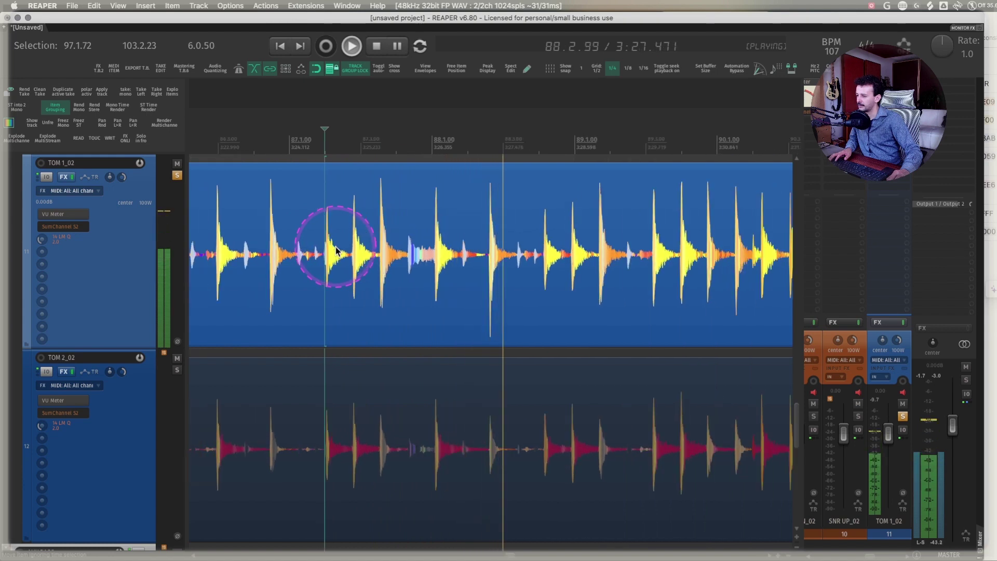
scroll(336, 251, "down", 1)
scroll(336, 250, "down", 1)
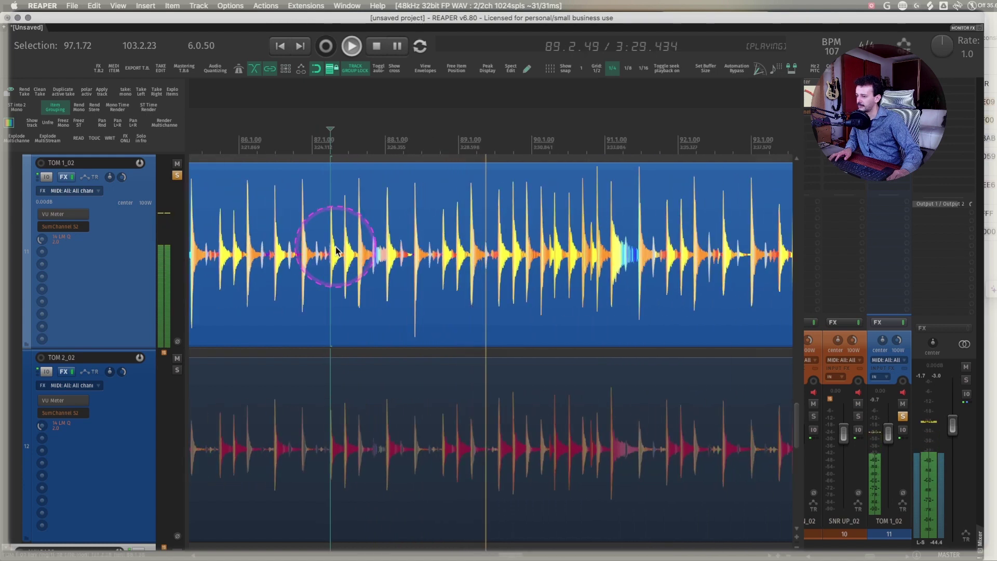
scroll(336, 250, "down", 2)
scroll(335, 250, "down", 1)
key("space")
- Decrease the peaks display zoom and play TOM 1_02 from just before the loud tom hit near bar 97
scroll(623, 228, "up", 2)
scroll(380, 254, "up", 2)
scroll(387, 256, "right", 5)
scroll(397, 258, "down", 4)
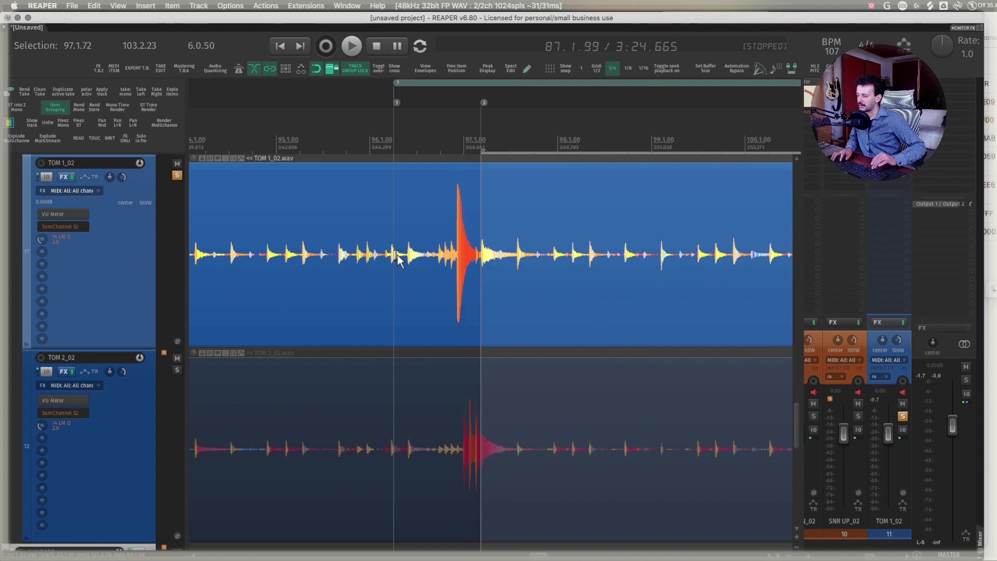
left_click(428, 237)
key("space")
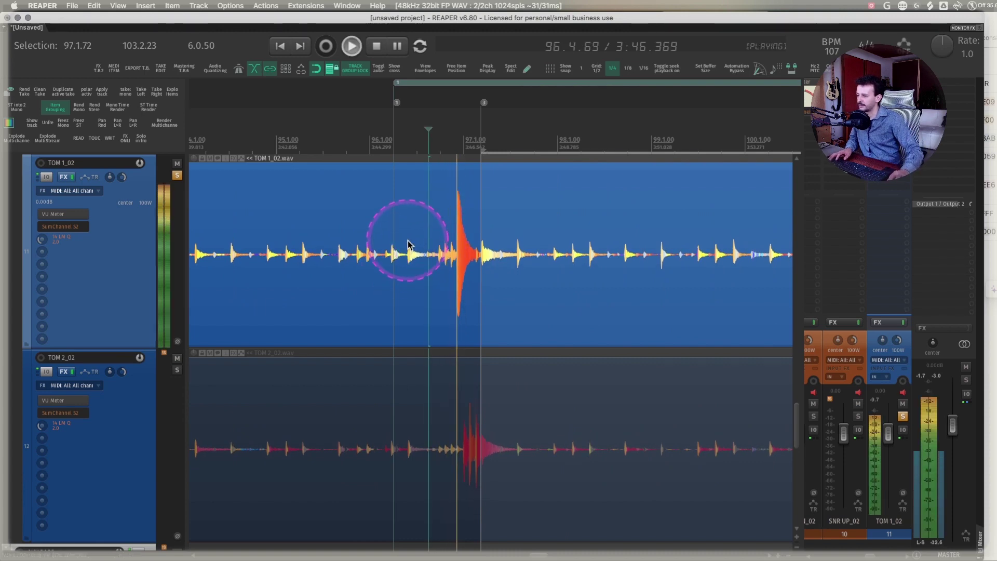
- Stop playback, play both TOM tracks from 95.3.66 through the loud hit near bar 97, and stop
key("space")
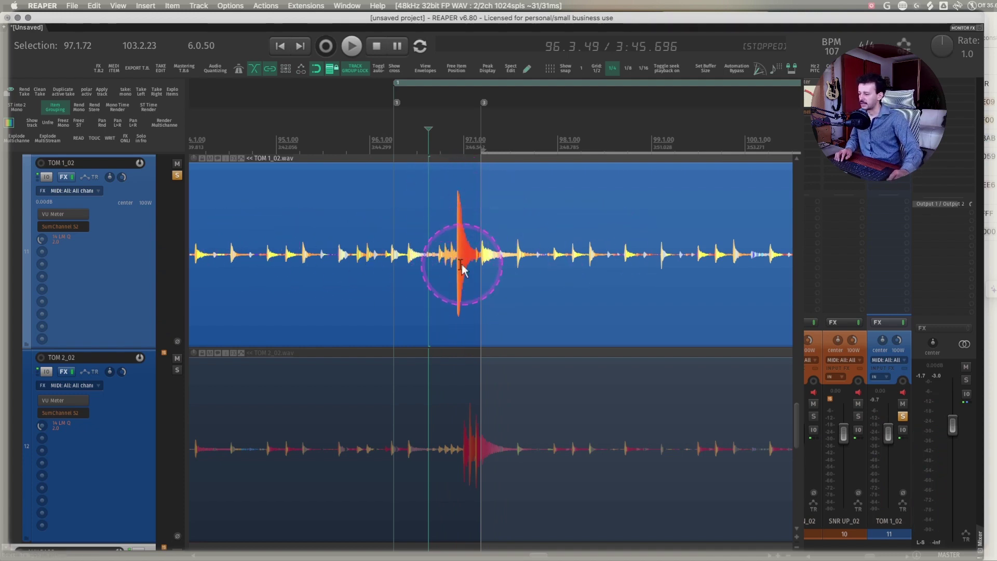
left_click(338, 229)
key("space")
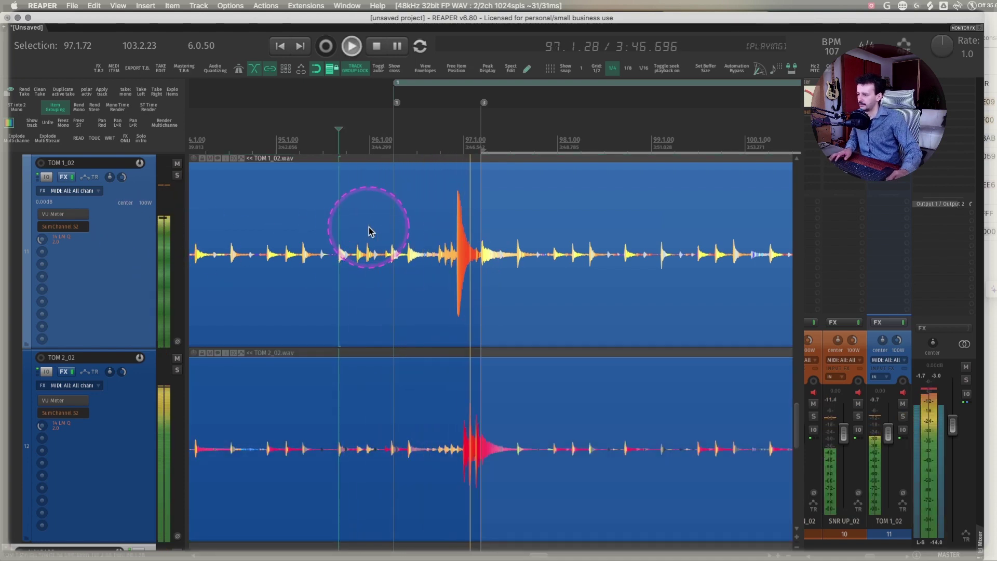
key("space")
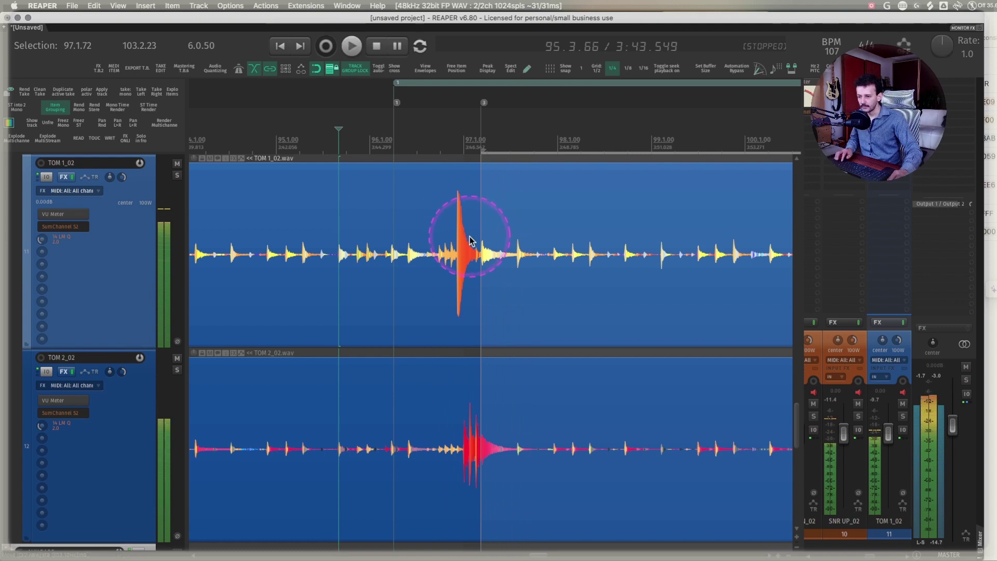
- Place the edit cursor at 96.3.40 and zoom out to fit the whole song with all drum and bass tracks
left_click(426, 225)
scroll(441, 214, "right", 3)
scroll(441, 218, "down", 8)
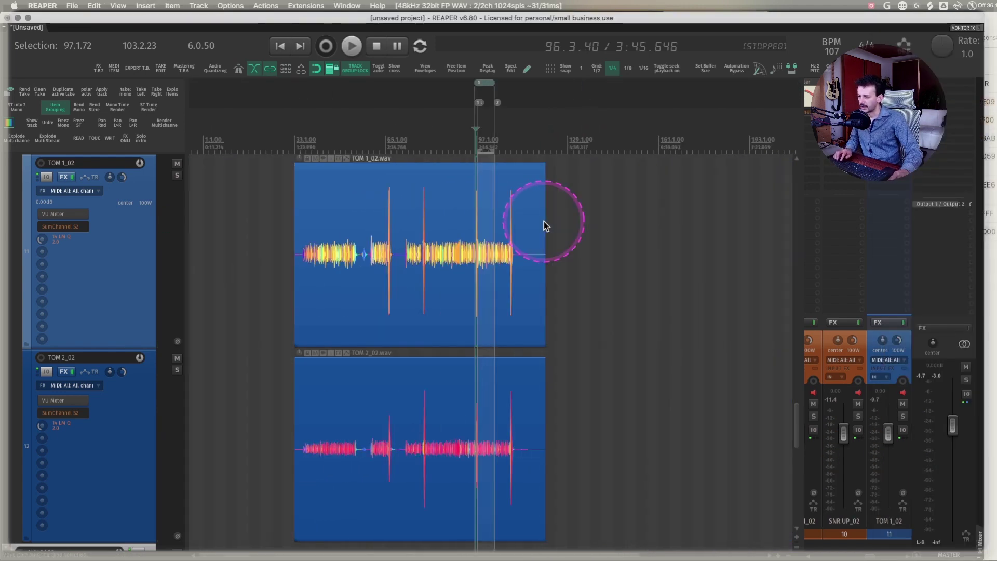
scroll(544, 223, "right", 4)
scroll(544, 221, "left", 4)
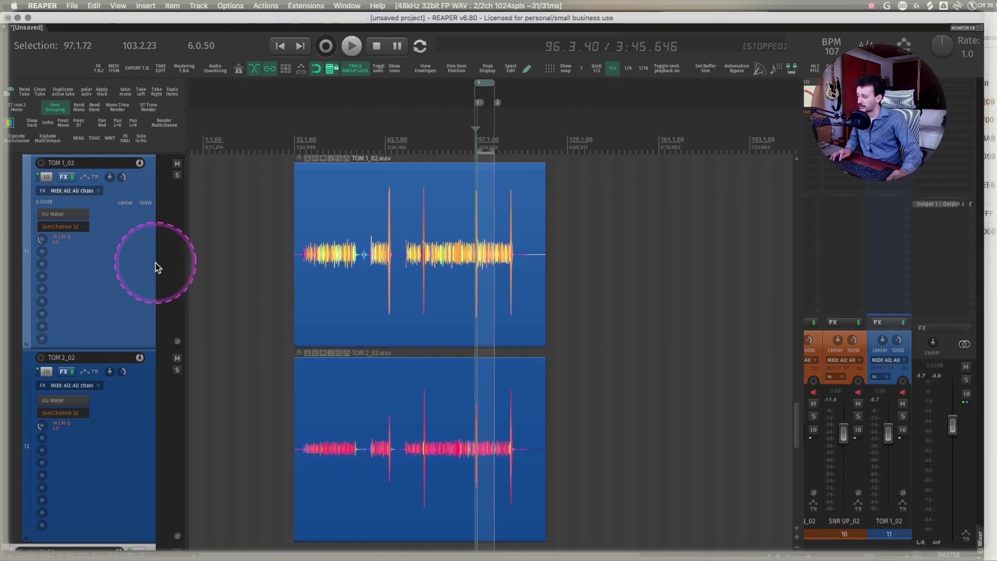
scroll(126, 271, "down", 6)
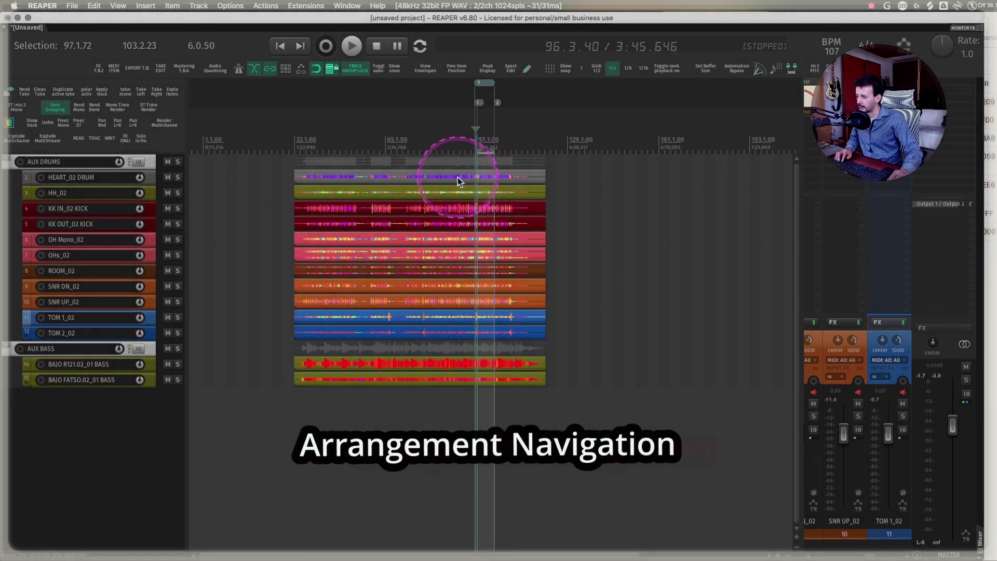
- Zoom into about bars 93 to 111 across the drum and bass tracks
left_click_drag(457, 174, 508, 409)
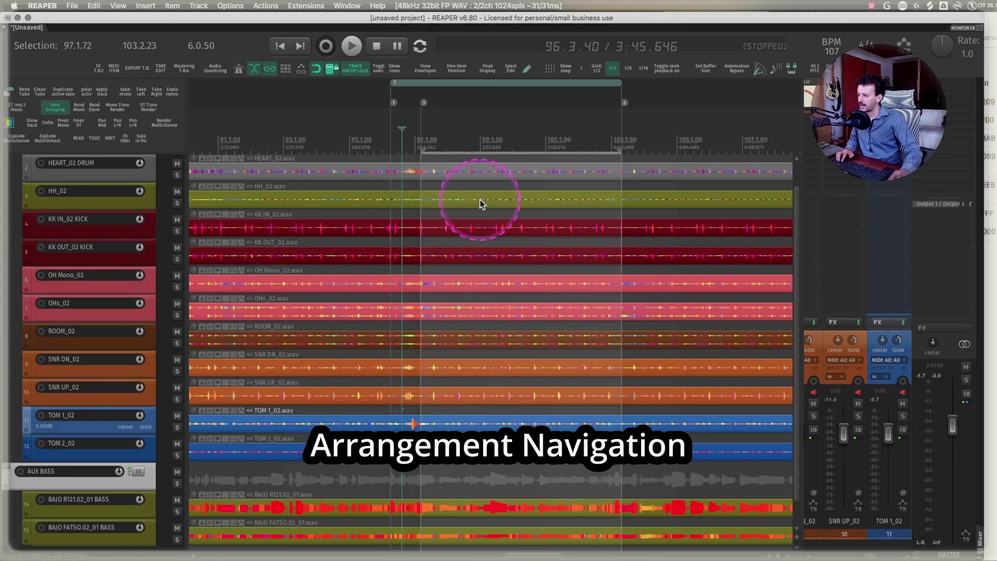
scroll(480, 200, "right", 1)
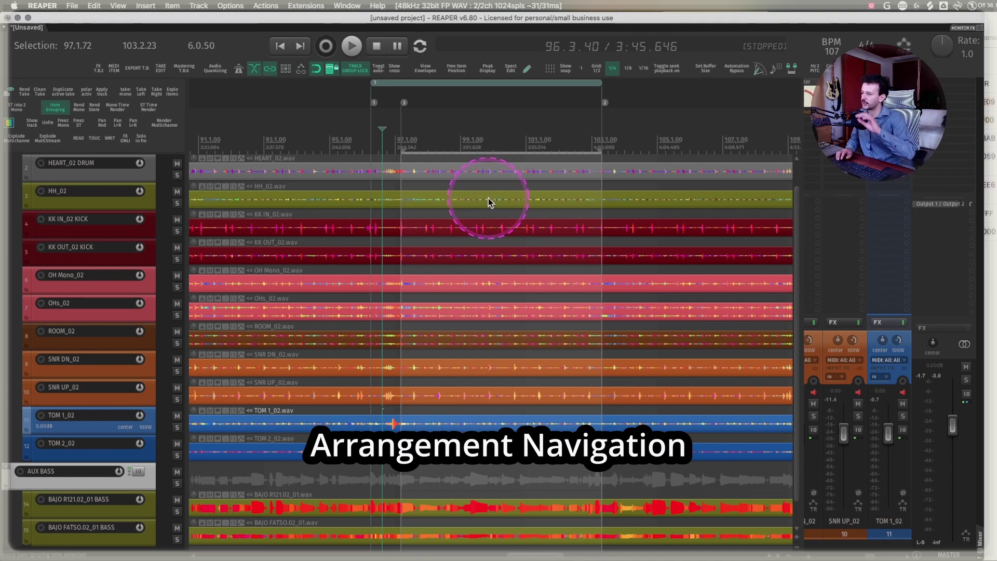
scroll(488, 198, "right", 3)
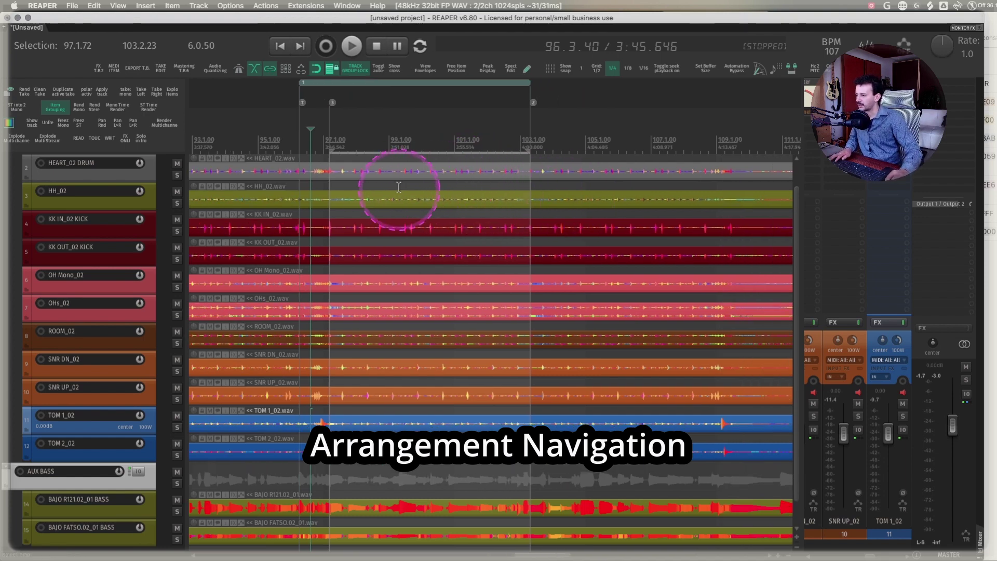
- Split the KK IN_02 item at the time selection's edges, and zoom to the middle piece and back
left_click(356, 229)
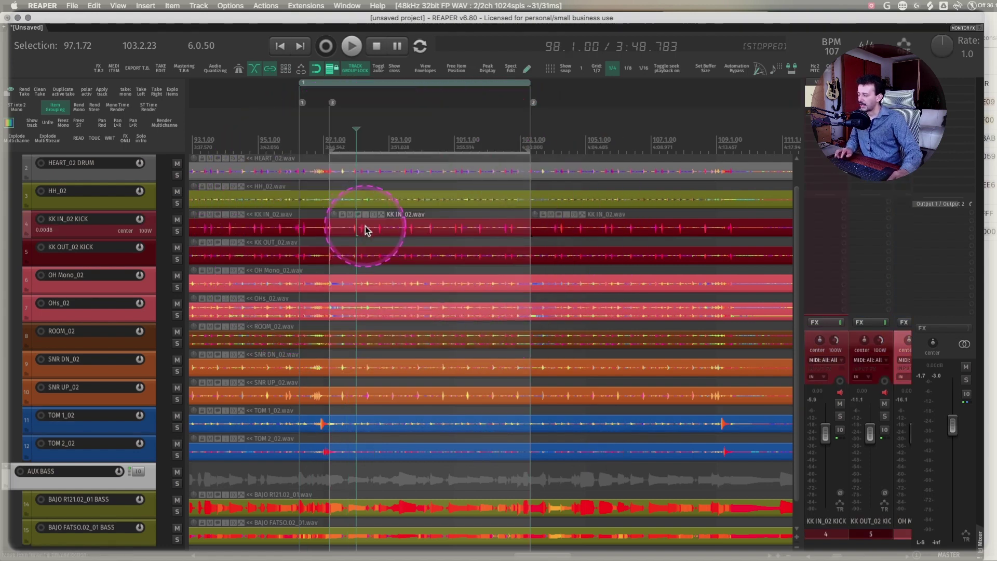
left_click_drag(315, 228, 552, 223)
key("z")
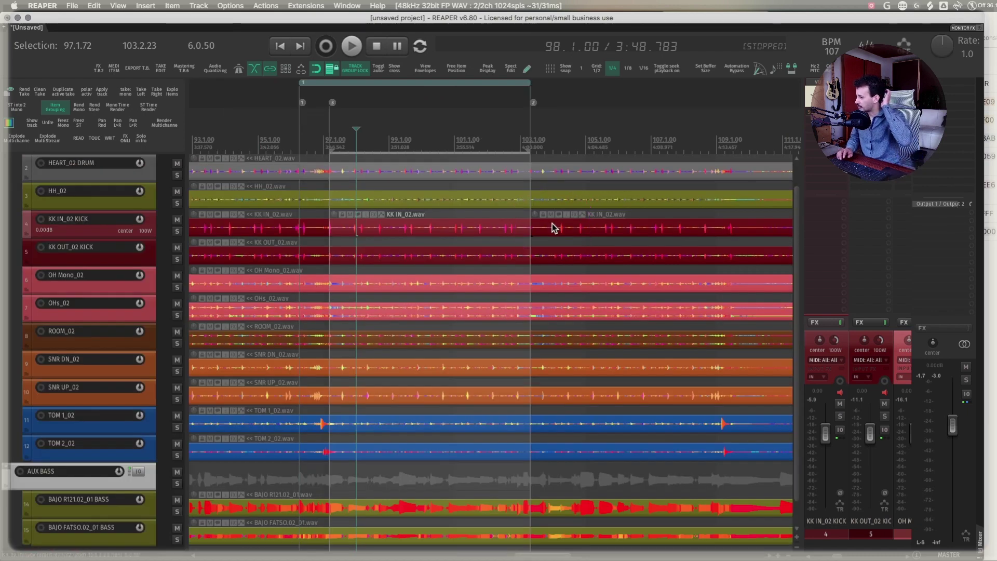
key("z")
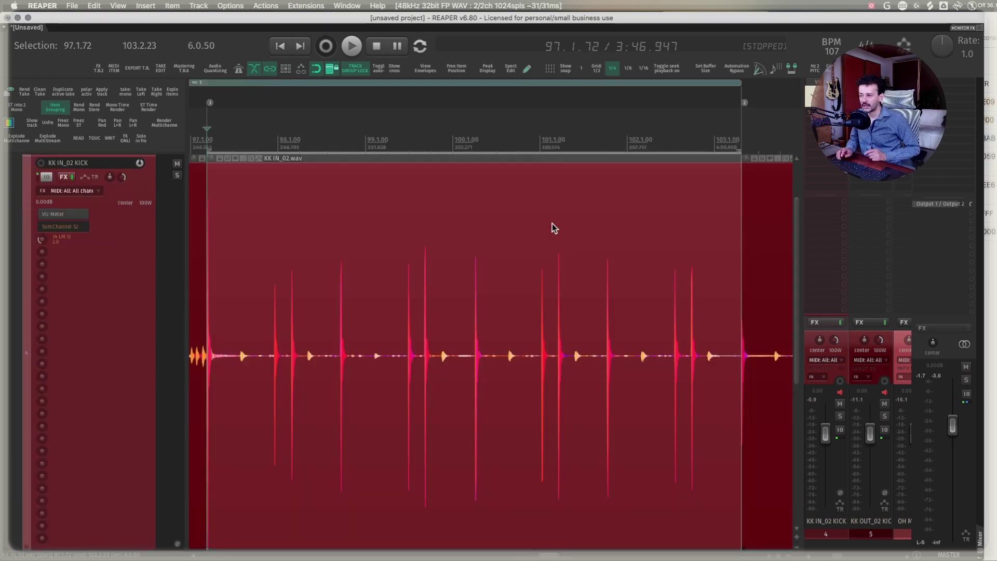
key("z")
- Look up the action assigned to Z, examine the component actions of ZOOM to Media Item, and close without changes
key("shift+slash")
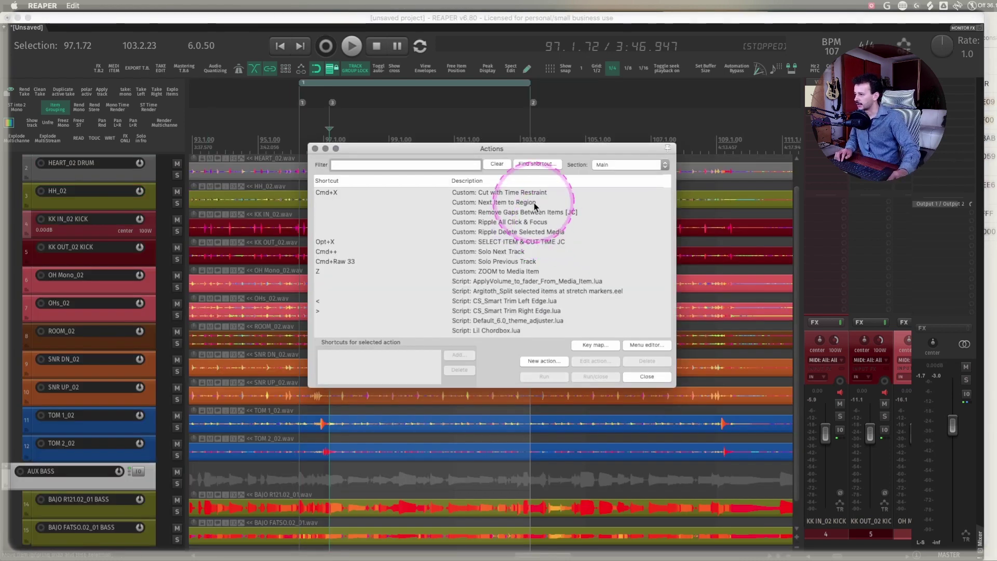
left_click(537, 164)
key("z")
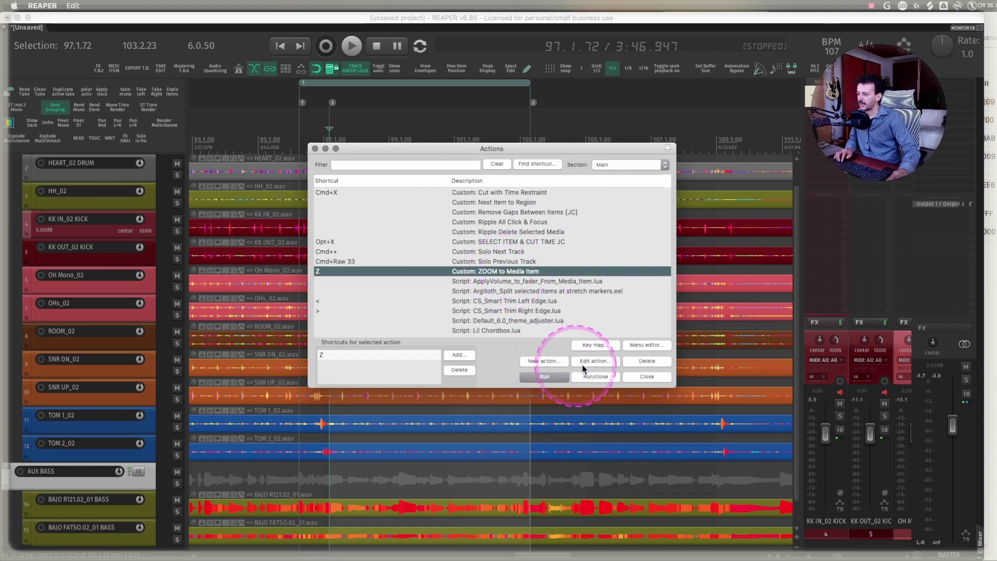
left_click(595, 360)
left_click_drag(615, 279, 574, 227)
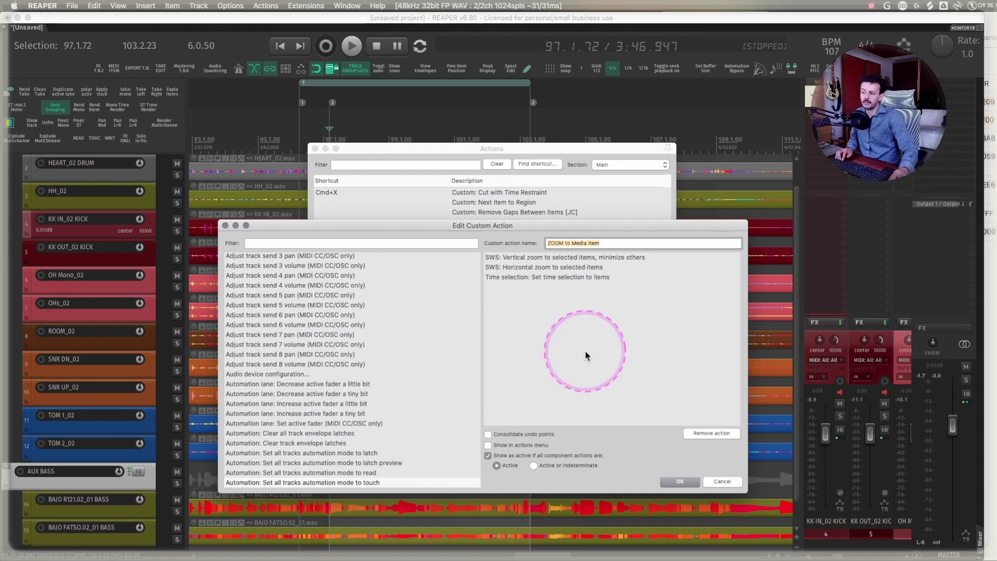
left_click(724, 480)
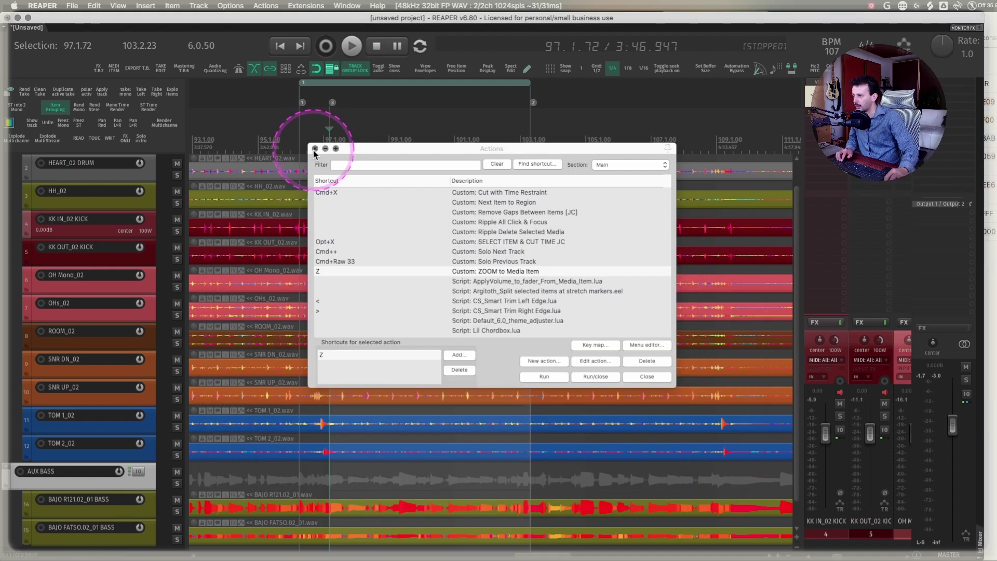
left_click(315, 149)
- Split off the 103.2.22 to 104.4.74 section of the KK IN_02 item, and zoom to that piece and back
left_click(575, 231)
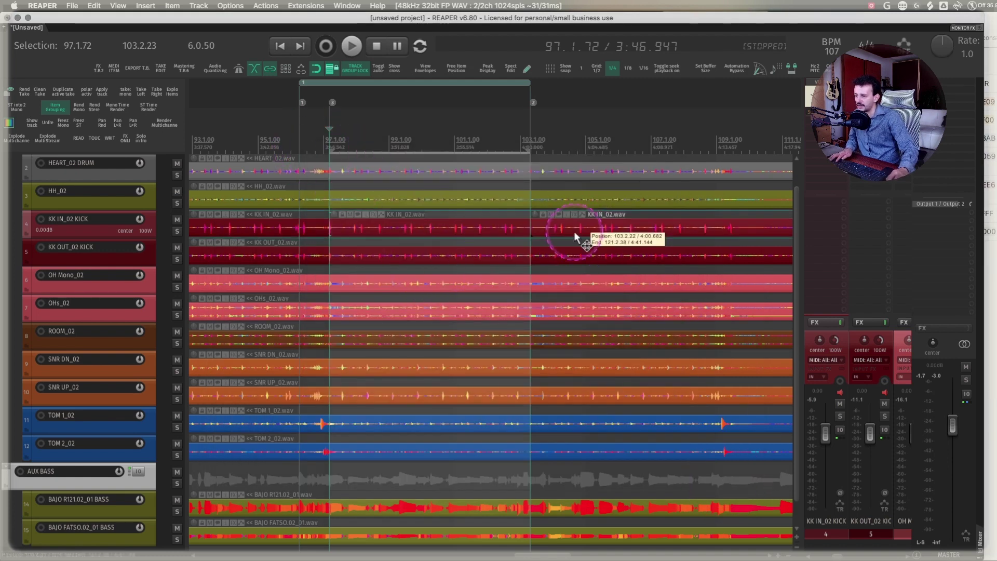
key("s")
key("space")
key("space")
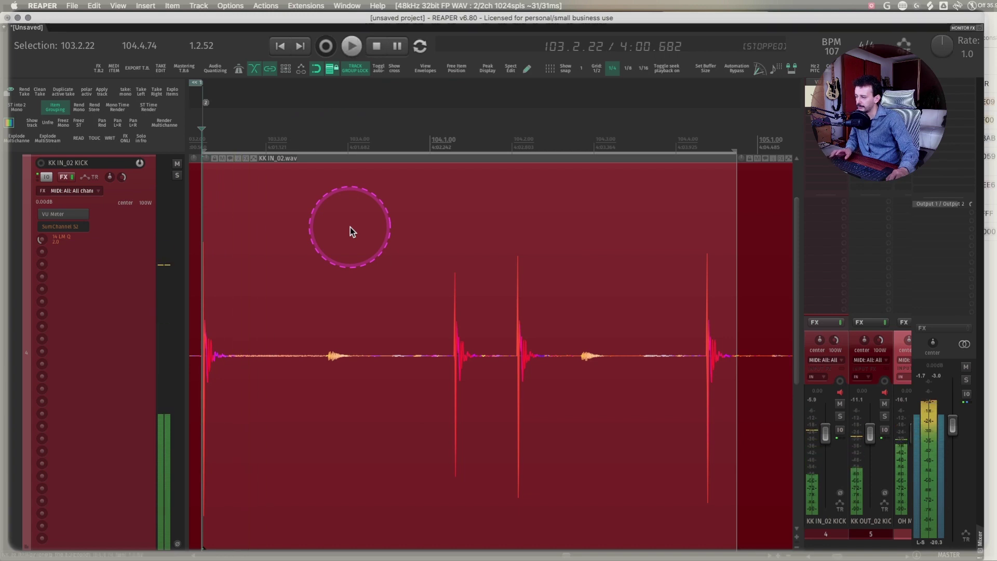
key("z")
key("space")
- Undo all the splits made on the KK IN_02 item
key("super+z")
key("super+z")
key("super+z")
key("super+z")
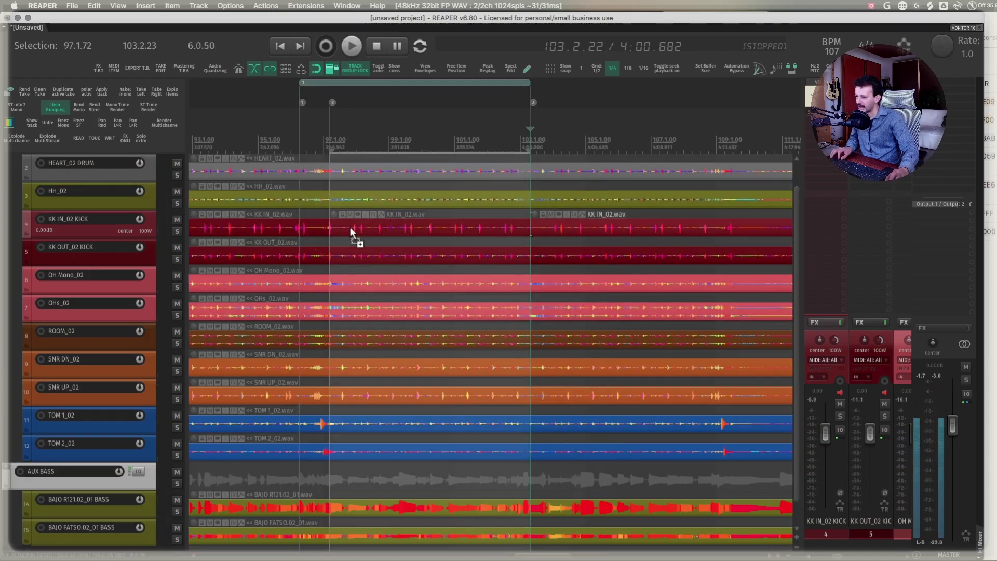
key("super+z")
key("super+z")
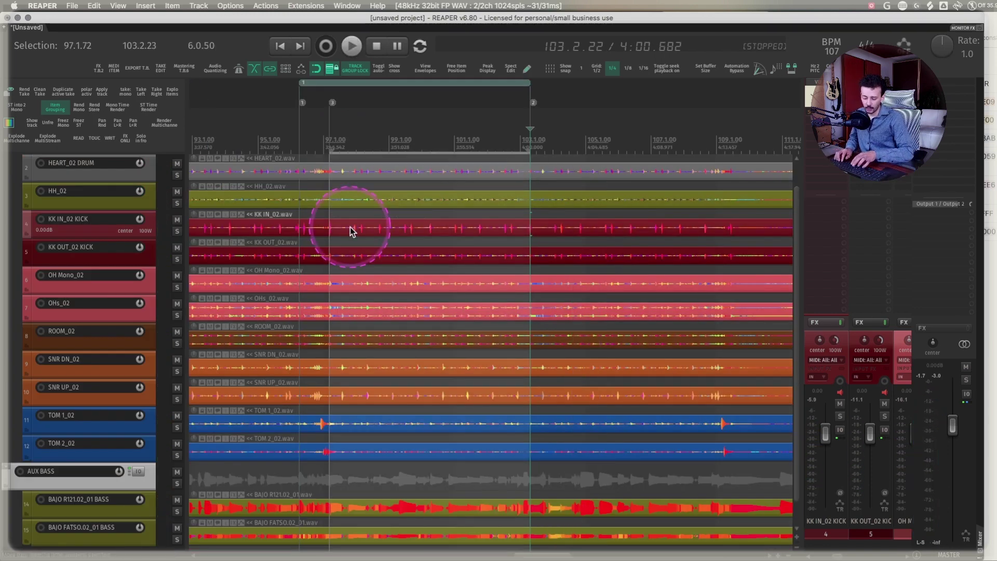
- Look up which action is assigned to the X shortcut in the action list, and close the list
key("question")
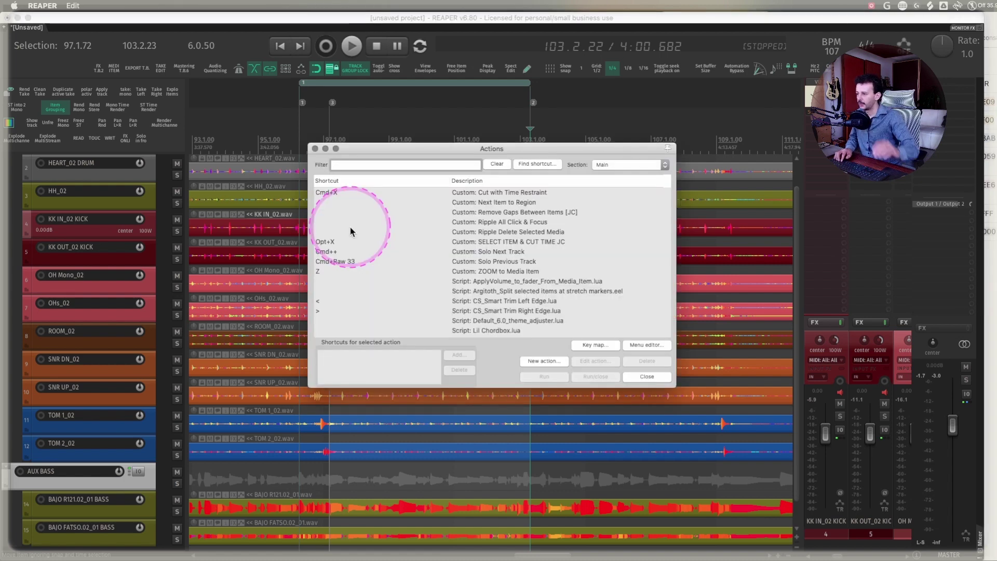
left_click(537, 164)
key("x")
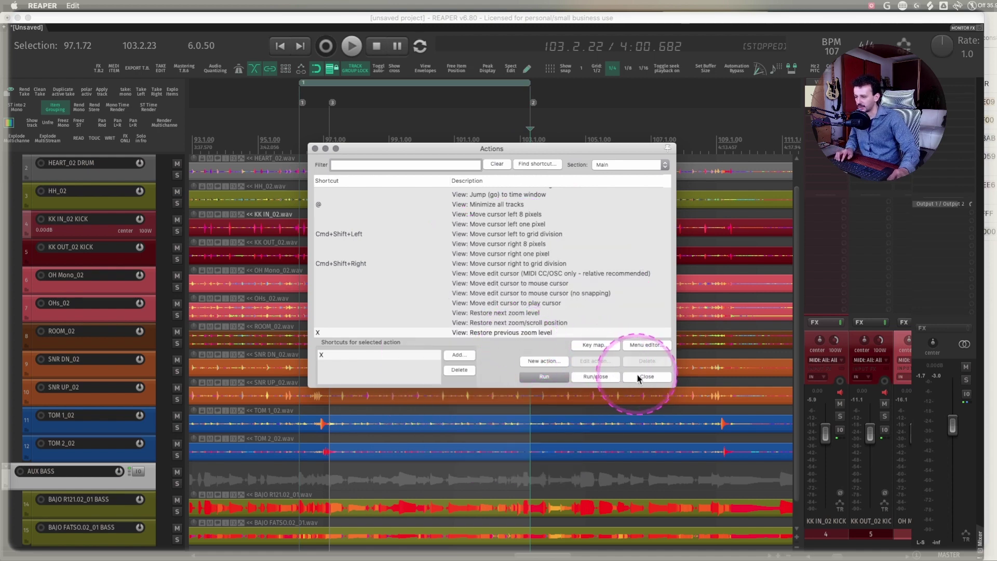
left_click(643, 376)
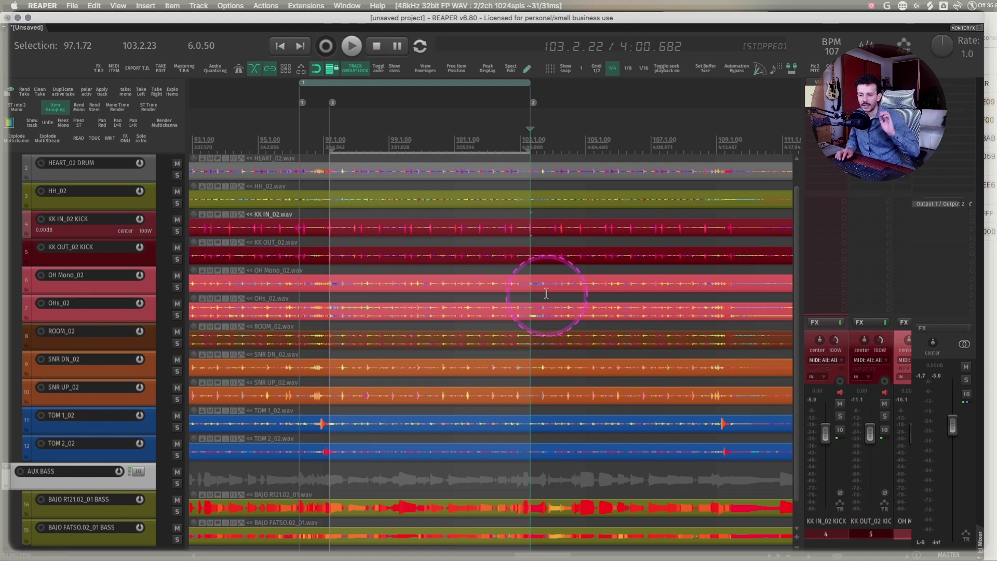
- Trim the start of the KK IN_02 item to near bar 99, undo it, and repeat the trim and undo near bar 100
left_click(425, 200)
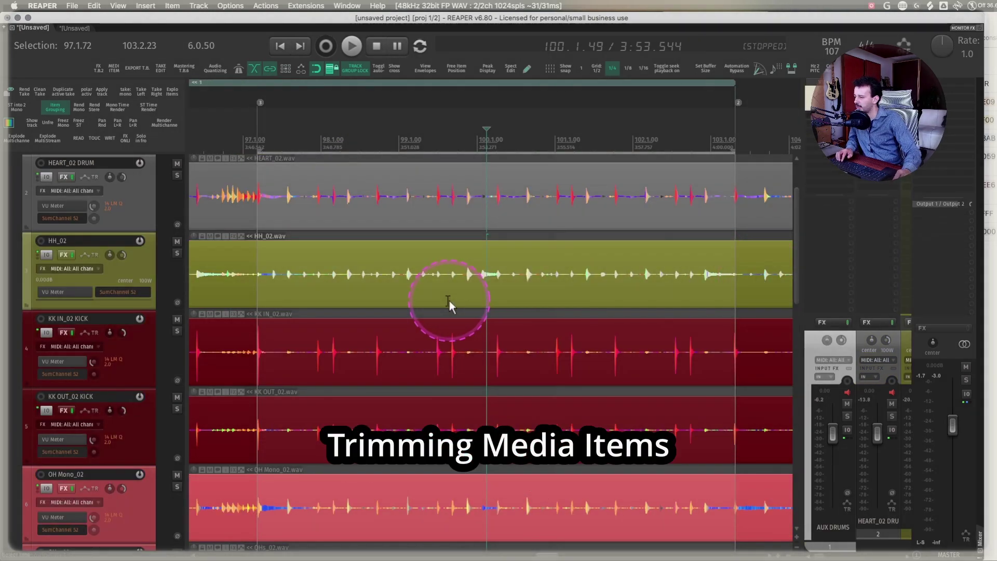
left_click(236, 338)
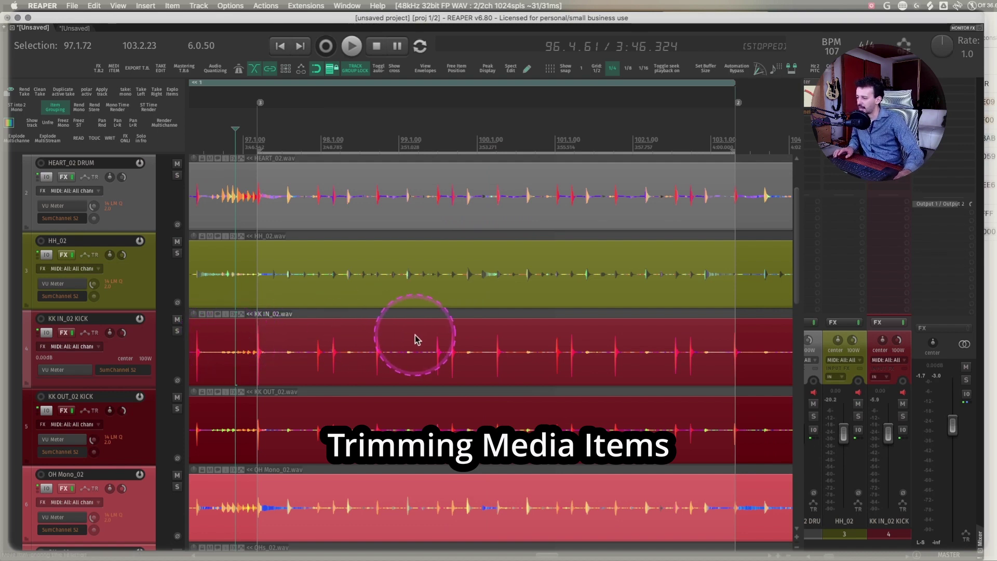
key("a")
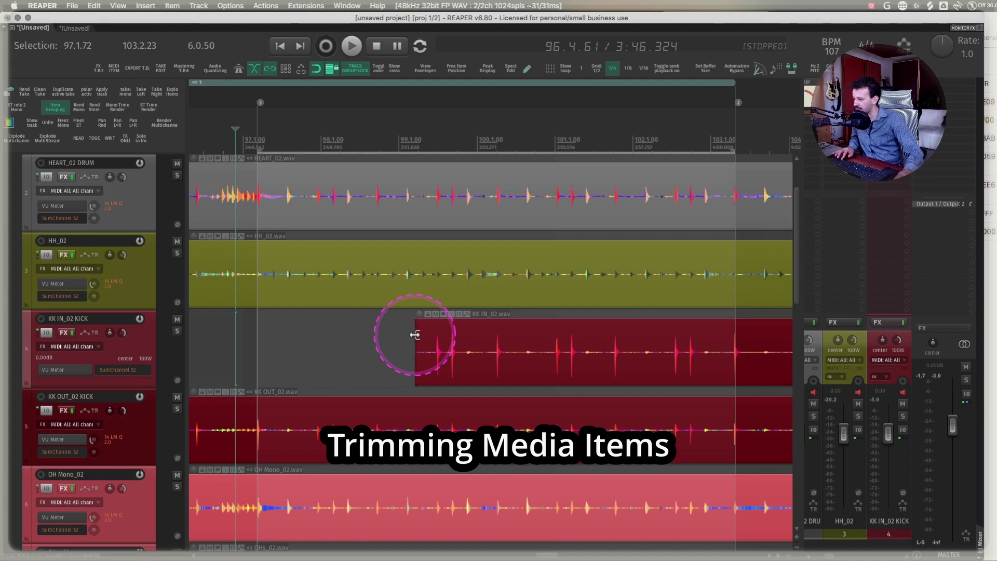
key("super+z")
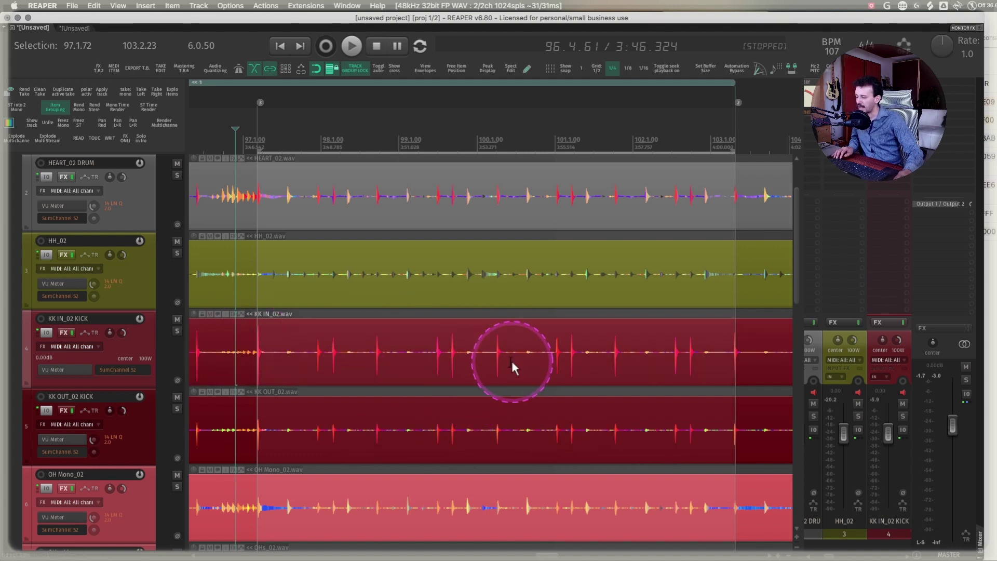
key("alt+[")
key("super+z")
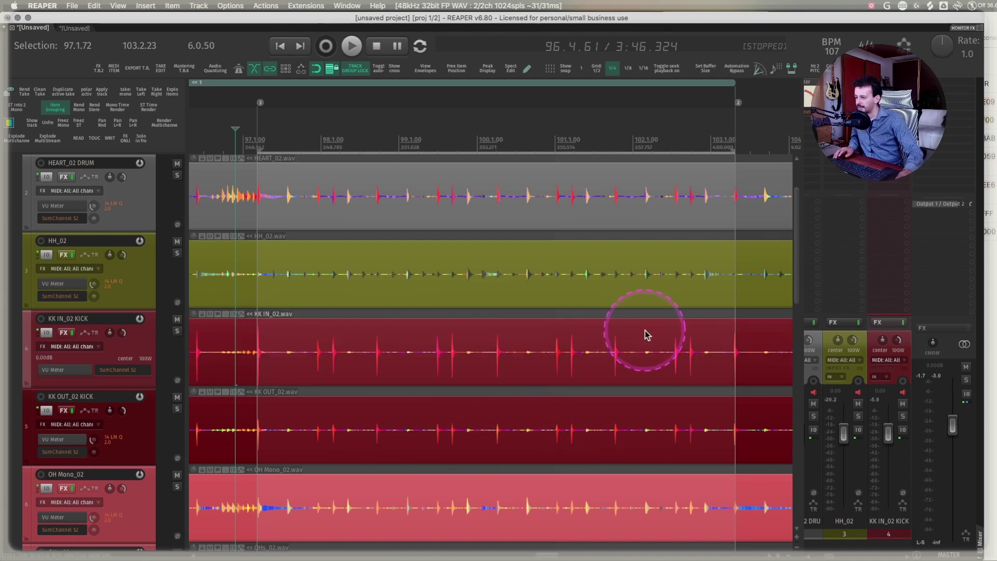
- Trim the end of the KK IN_02 item to about bar 102 and its start to about 98.3, and undo both trims
key("alt+]")
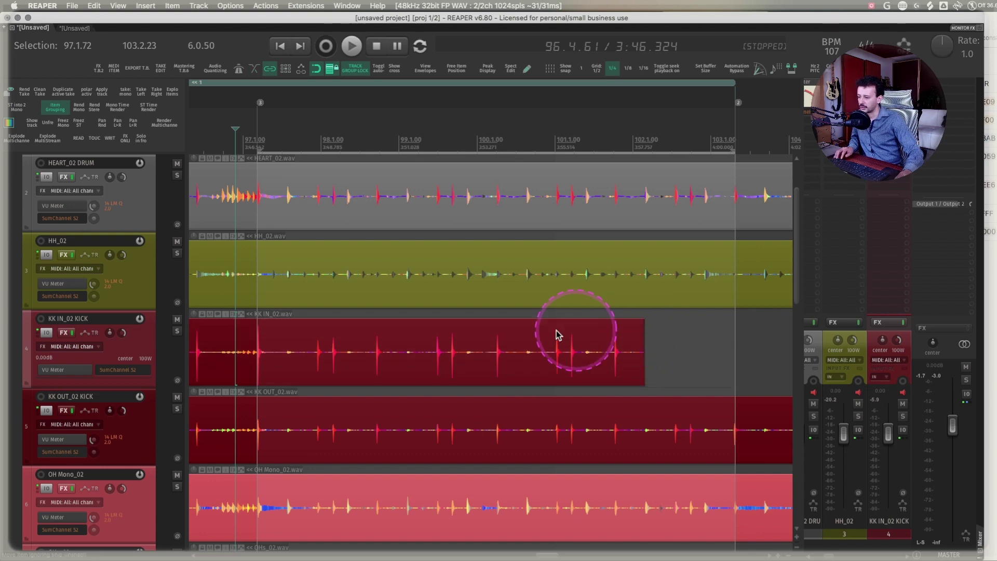
key("alt+[")
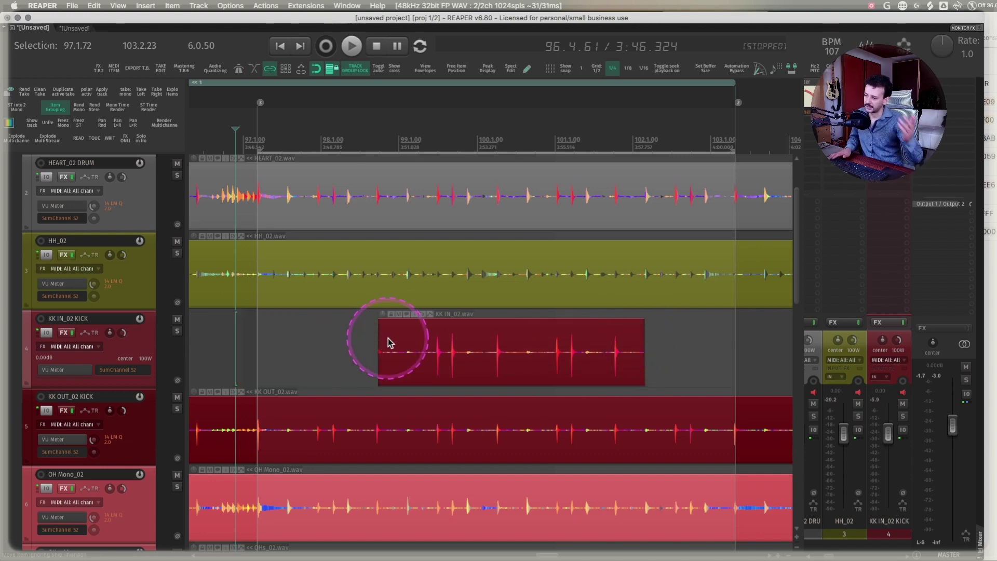
key("super+z")
key("super+z")
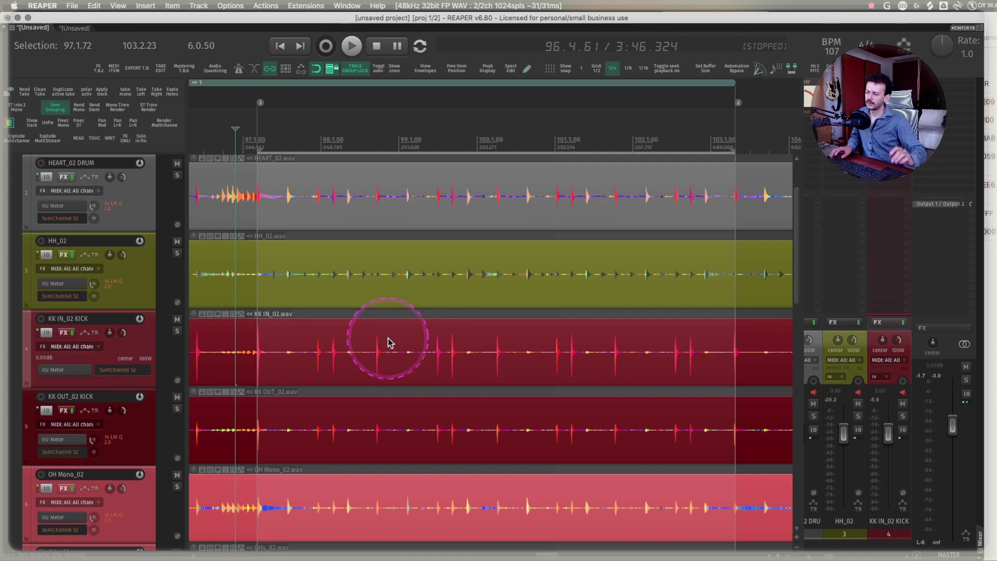
- Filter the package browser for "leafac osc", select leafac_Oscilloscope.jsfx, and cancel without installing anything
key("shift+slash")
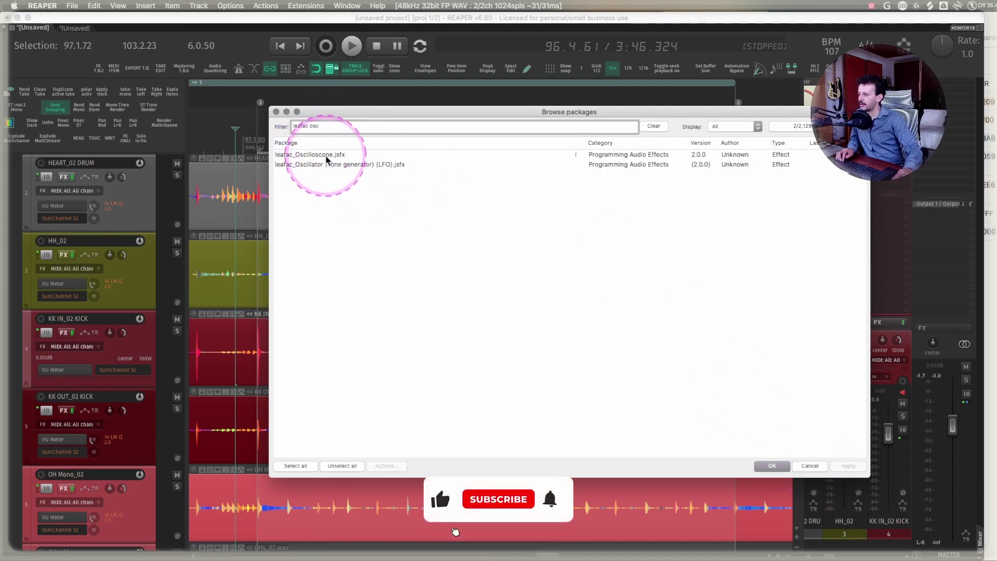
left_click(325, 154)
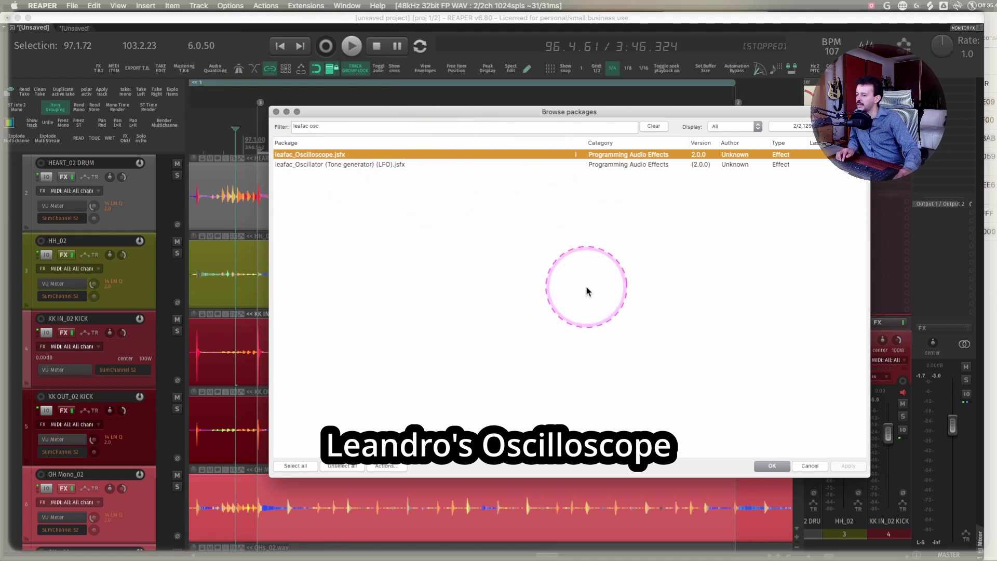
left_click(813, 465)
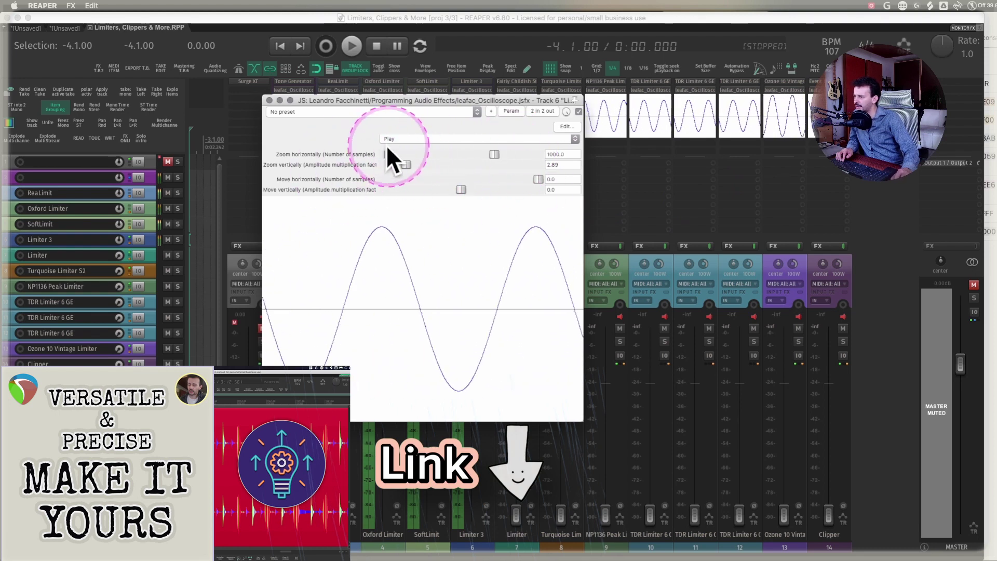
- Set the leafac_Oscilloscope effect's display mode to Pause
left_click(410, 139)
left_click(416, 148)
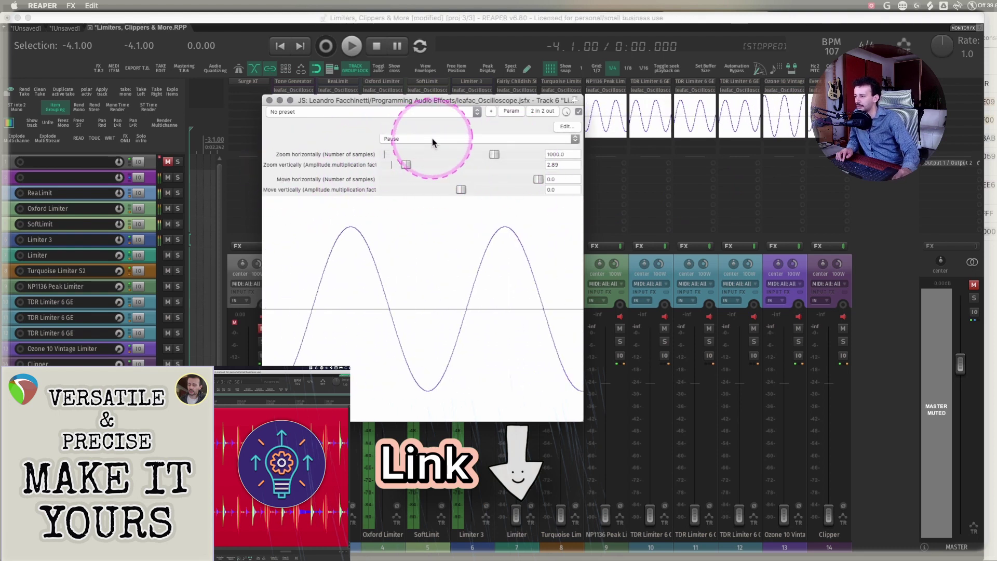
- Set the leafac_Oscilloscope effect's display mode to Play and close the effect window
left_click(417, 132)
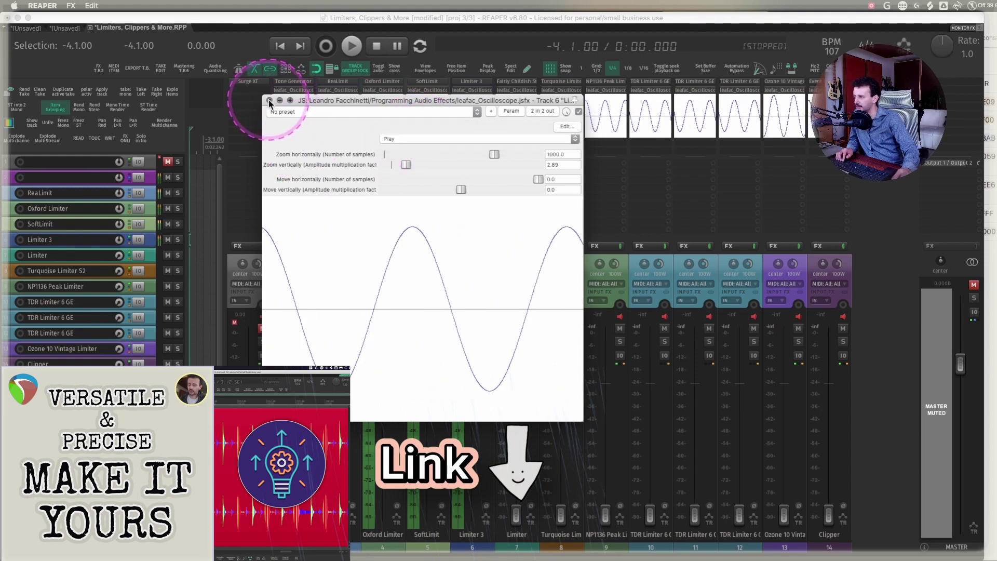
left_click(270, 100)
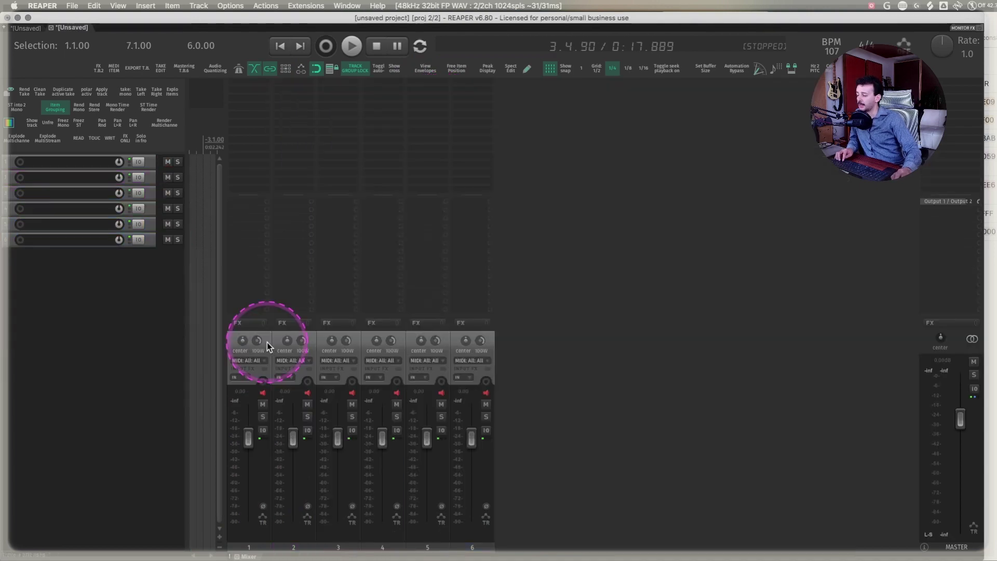
- Open the effect browser for track 4 and show the Instrumentos folder with the filter text cleared
double_click(408, 296)
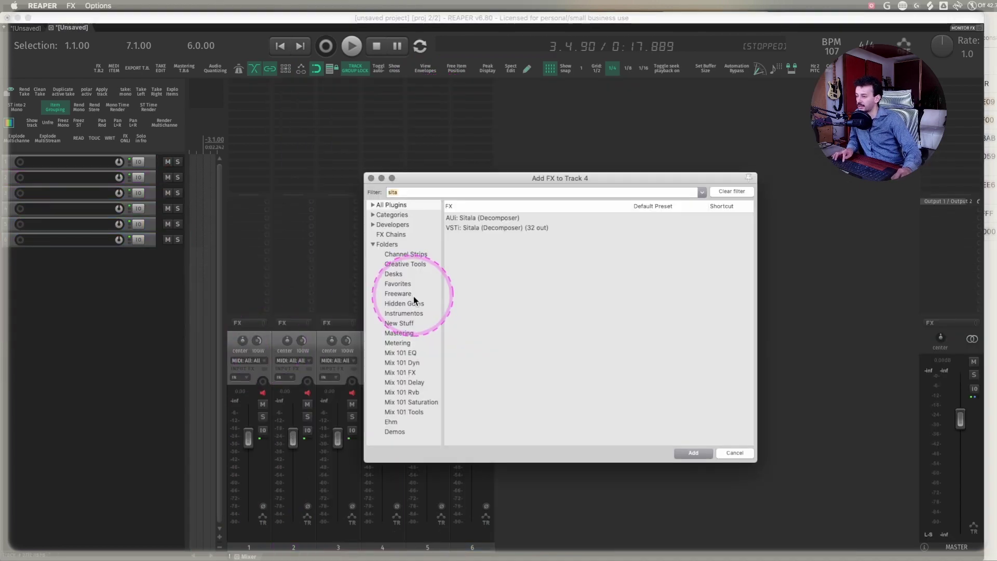
left_click_drag(497, 177, 639, 176)
key("BackSpace")
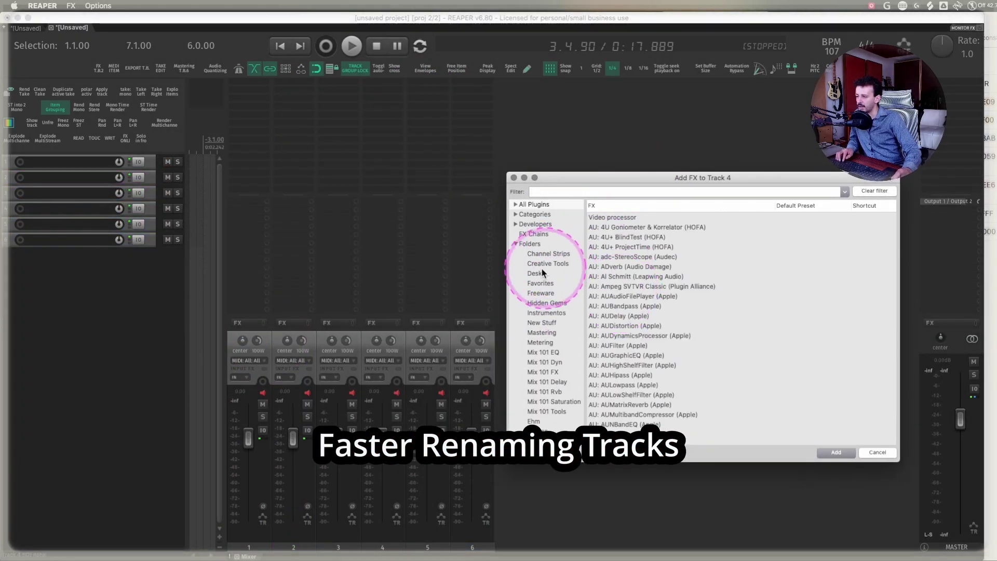
left_click(547, 314)
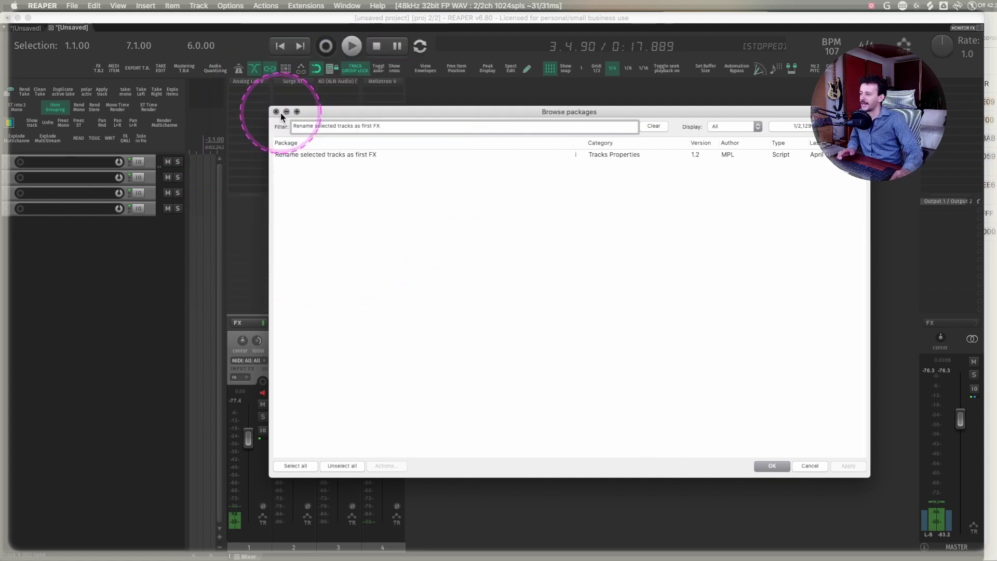
- Close the package browser and run the mpl_Rename selected tracks as first FX.lua script on the four selected tracks
left_click(277, 112)
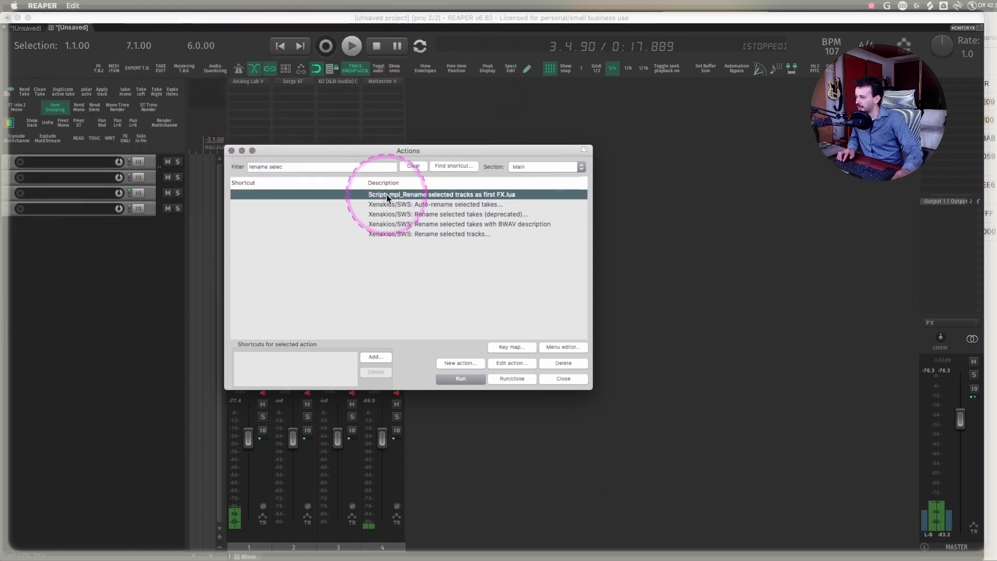
left_click(514, 378)
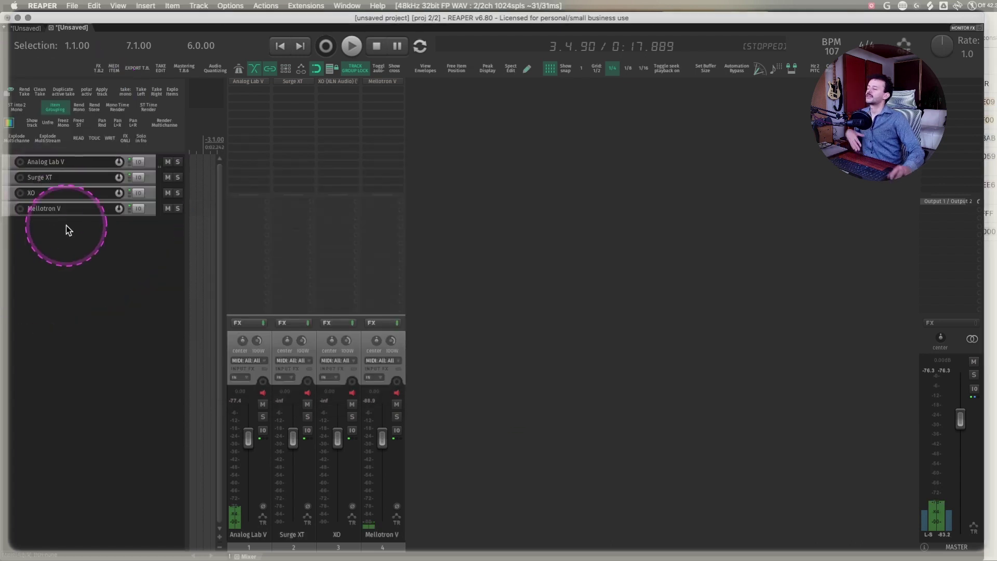